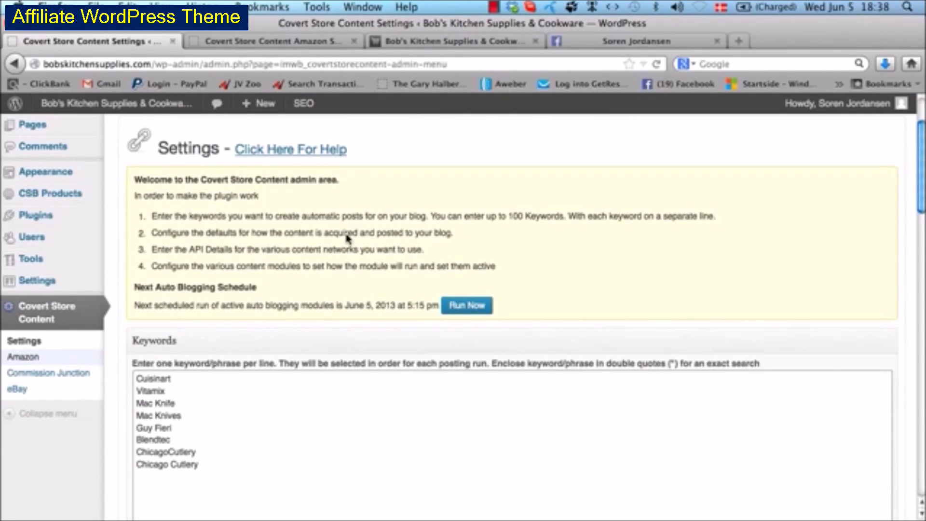
Step: Switch the status for newly added posts to Draft, and set it back to Published
{"action": "scroll", "coordinate": [347, 237], "scroll_direction": "down", "scroll_amount": 5}
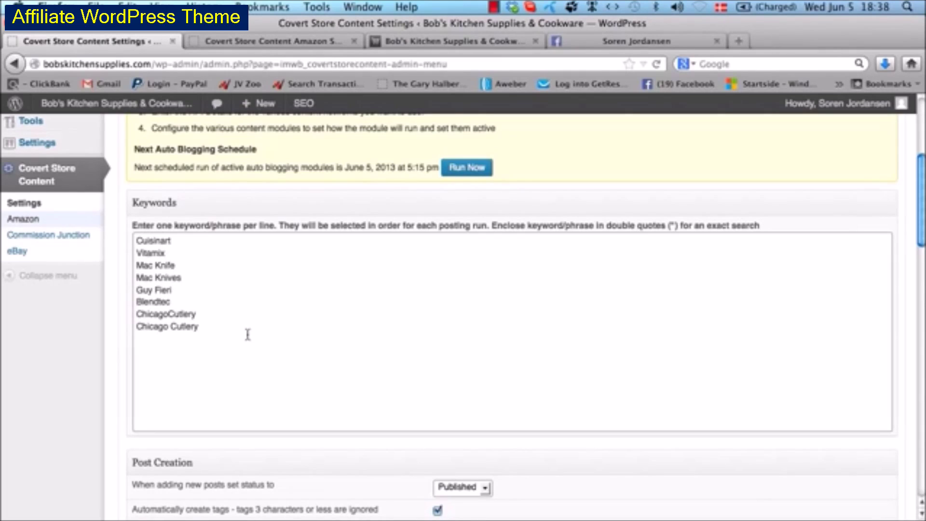
{"action": "left_click", "coordinate": [206, 328]}
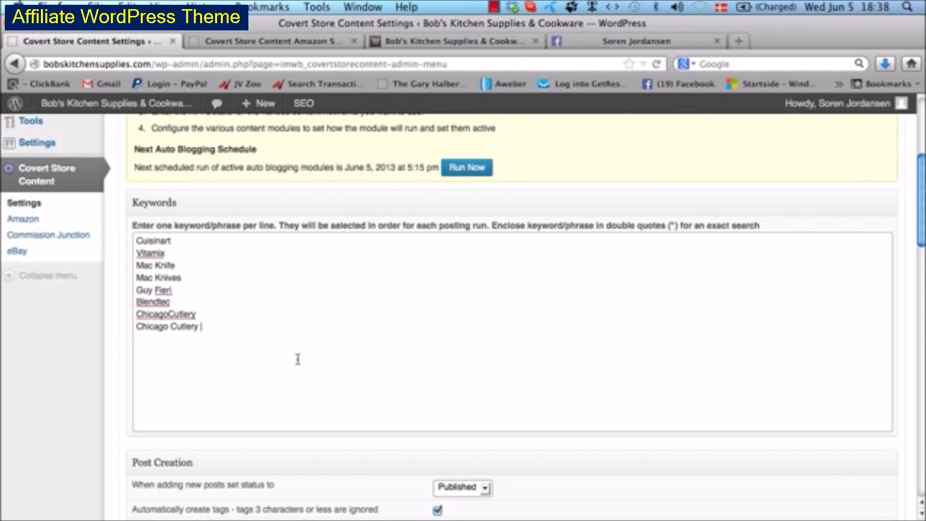
{"action": "scroll", "coordinate": [298, 359], "scroll_direction": "down", "scroll_amount": 5}
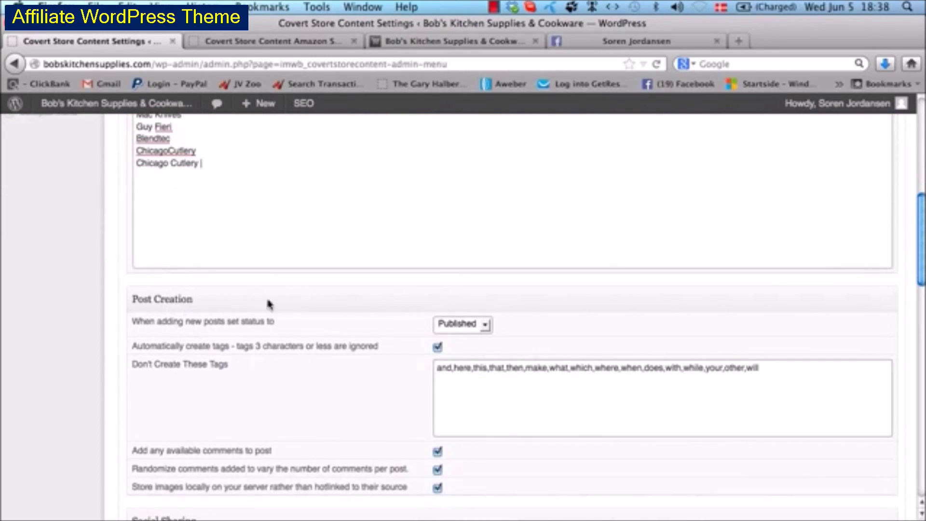
{"action": "scroll", "coordinate": [335, 318], "scroll_direction": "down", "scroll_amount": 1}
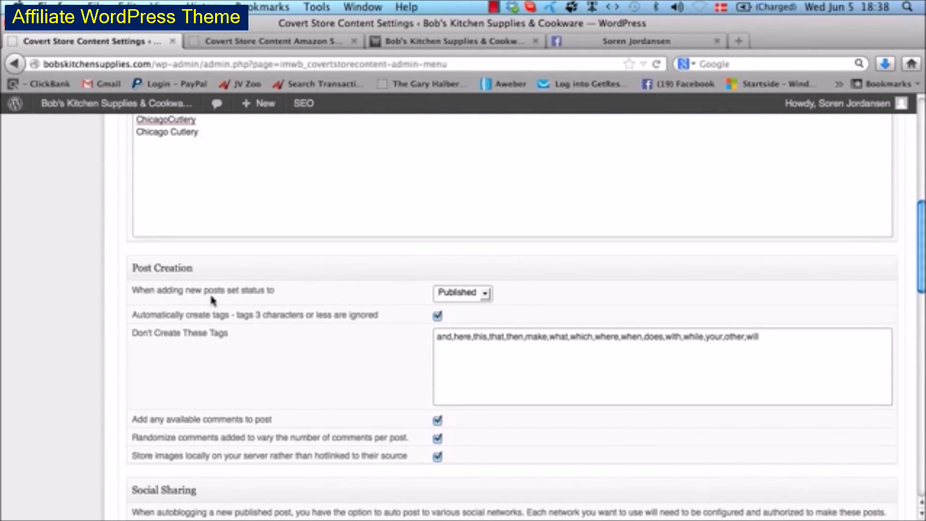
{"action": "left_click", "coordinate": [452, 295]}
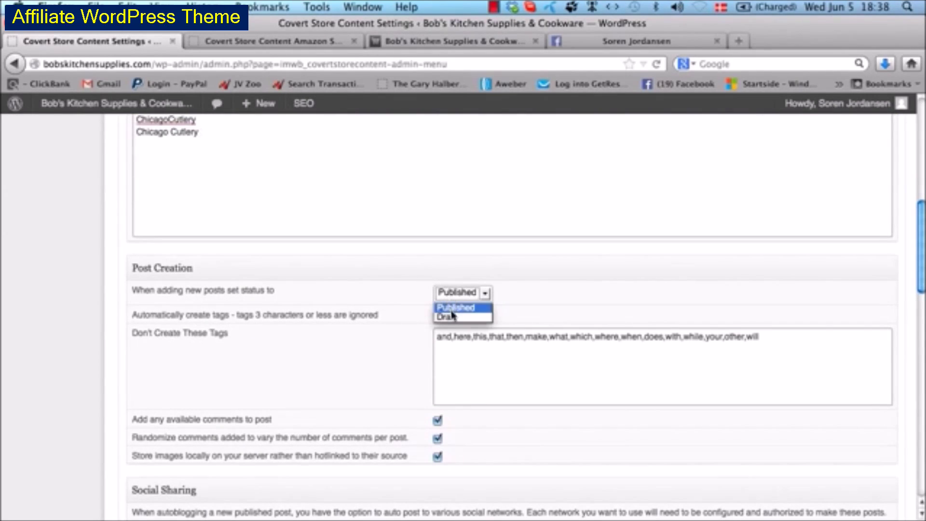
{"action": "left_click", "coordinate": [450, 314]}
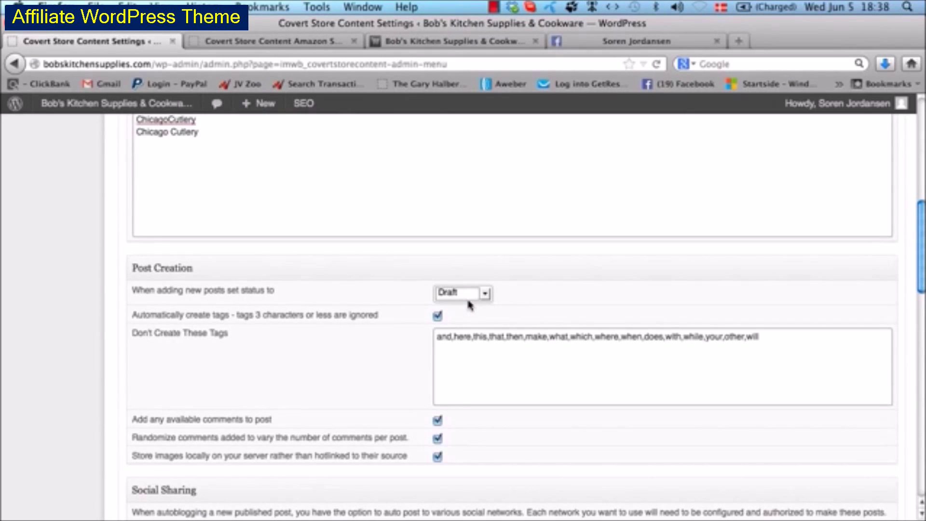
{"action": "left_click", "coordinate": [467, 296]}
{"action": "left_click", "coordinate": [464, 305]}
Step: Examine the plugin's post creation, social sharing, Amazon, Commission Junction and eBay settings, and return to the keyword list
{"action": "scroll", "coordinate": [369, 300], "scroll_direction": "down", "scroll_amount": 2}
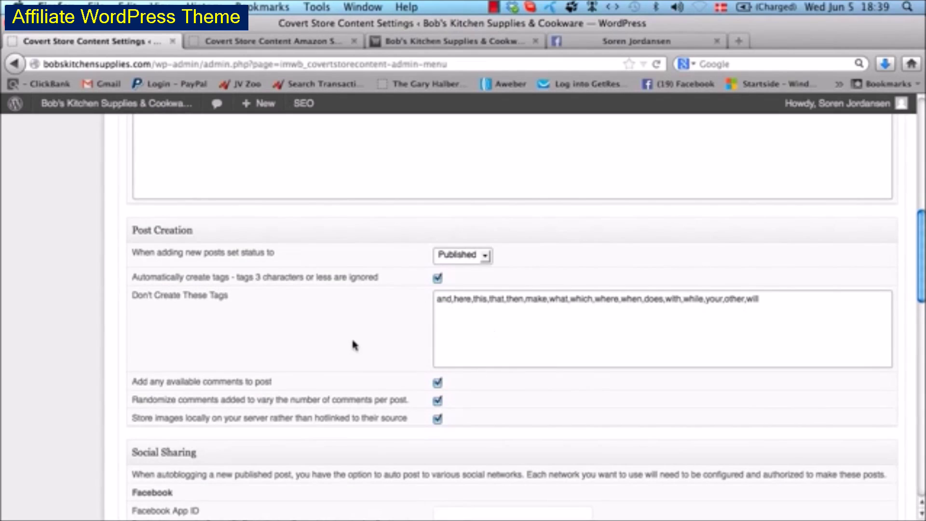
{"action": "scroll", "coordinate": [353, 344], "scroll_direction": "down", "scroll_amount": 2}
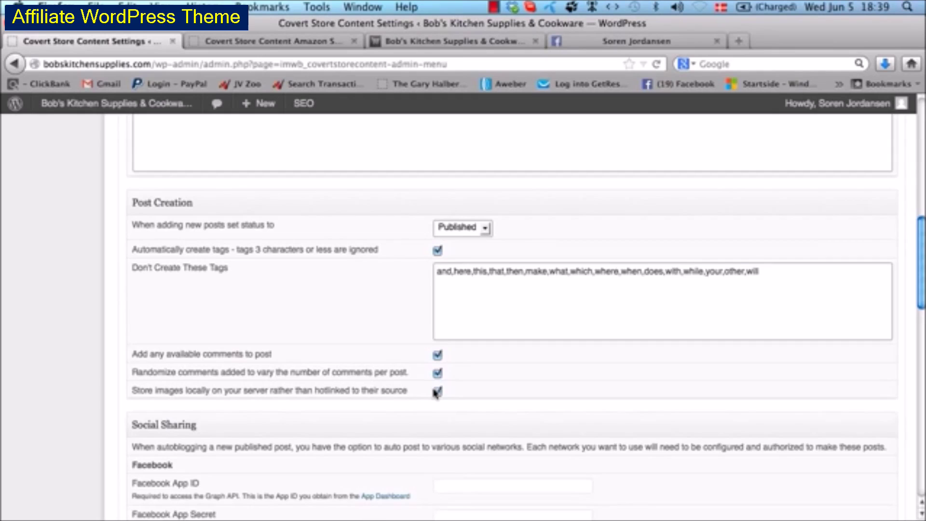
{"action": "scroll", "coordinate": [436, 393], "scroll_direction": "down", "scroll_amount": 5}
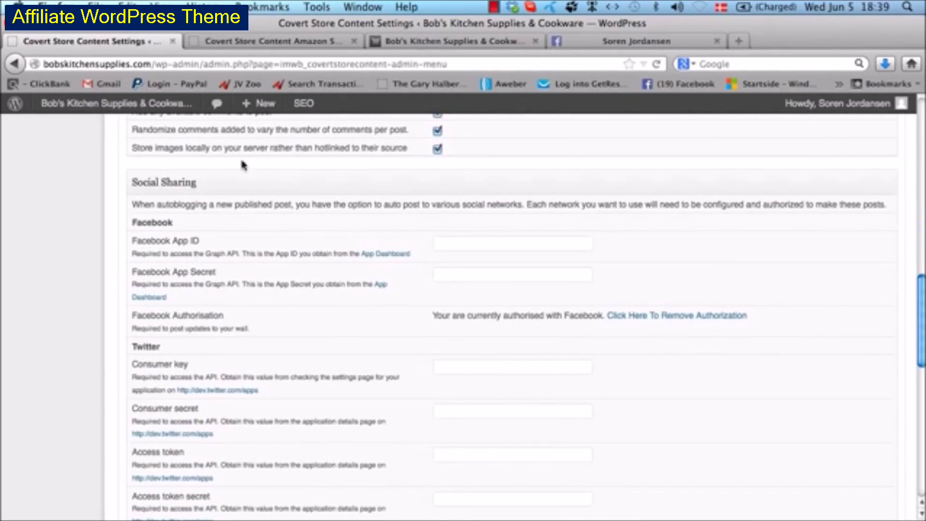
{"action": "scroll", "coordinate": [246, 316], "scroll_direction": "down", "scroll_amount": 2}
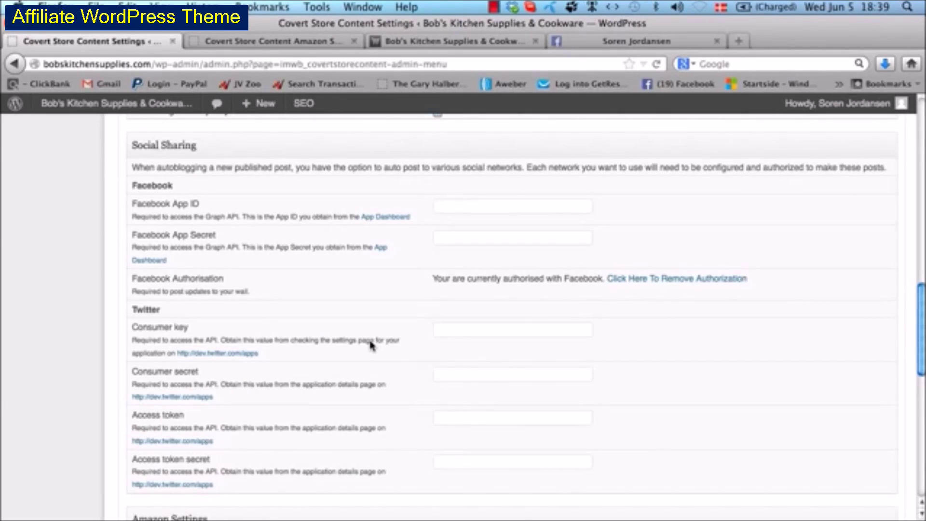
{"action": "scroll", "coordinate": [371, 343], "scroll_direction": "down", "scroll_amount": 10}
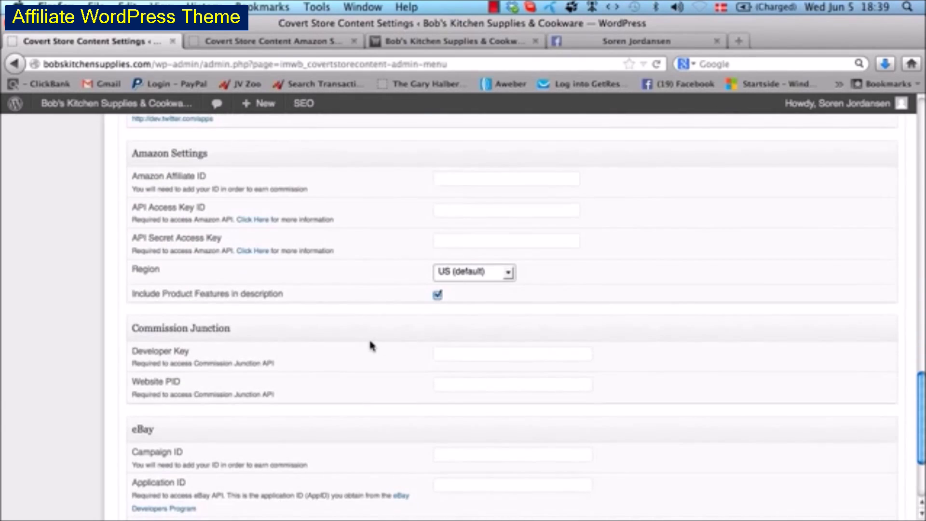
{"action": "scroll", "coordinate": [371, 345], "scroll_direction": "down", "scroll_amount": 1}
{"action": "scroll", "coordinate": [370, 345], "scroll_direction": "down", "scroll_amount": 2}
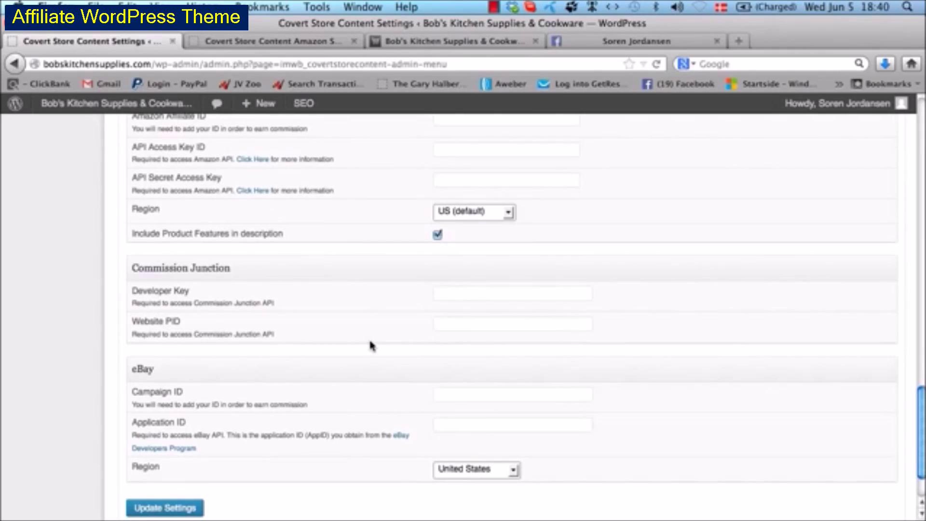
{"action": "scroll", "coordinate": [371, 345], "scroll_direction": "up", "scroll_amount": 3}
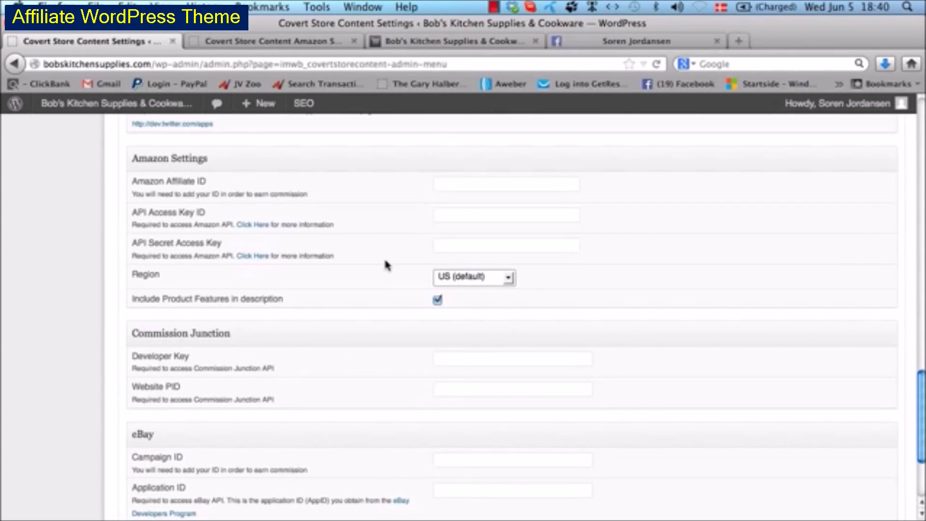
{"action": "scroll", "coordinate": [296, 384], "scroll_direction": "up", "scroll_amount": 8}
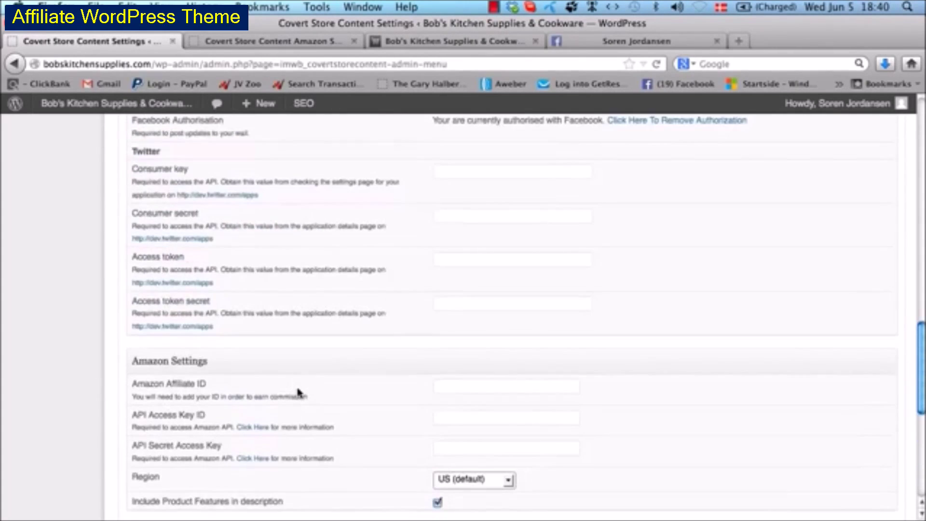
{"action": "scroll", "coordinate": [297, 391], "scroll_direction": "up", "scroll_amount": 15}
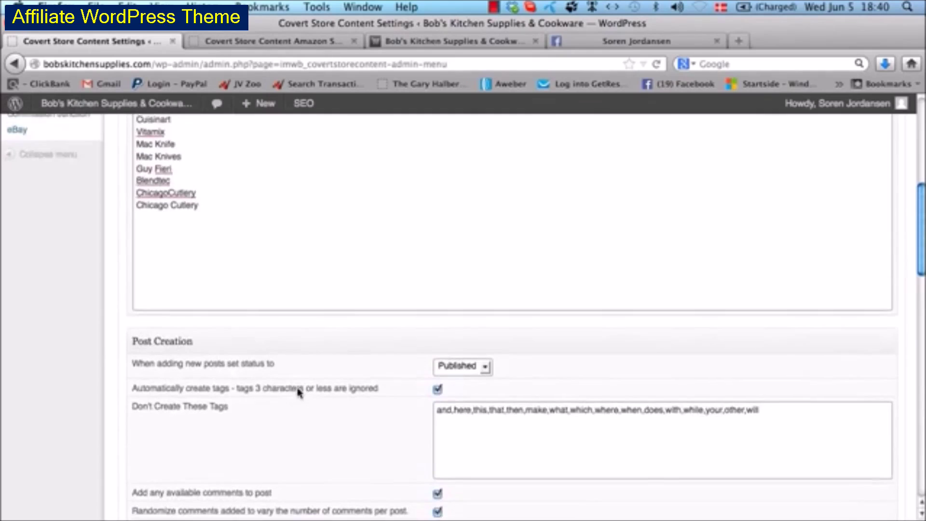
{"action": "scroll", "coordinate": [298, 391], "scroll_direction": "up", "scroll_amount": 8}
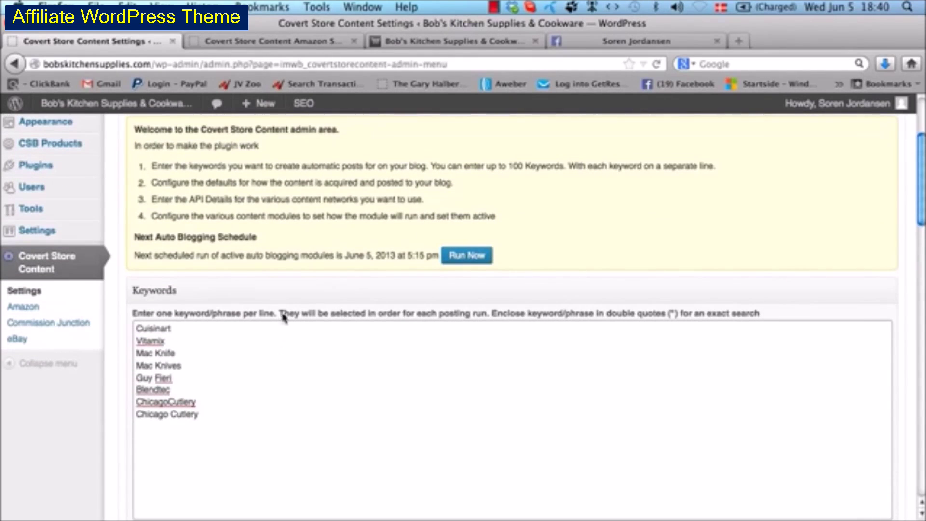
{"action": "scroll", "coordinate": [283, 308], "scroll_direction": "up", "scroll_amount": 1}
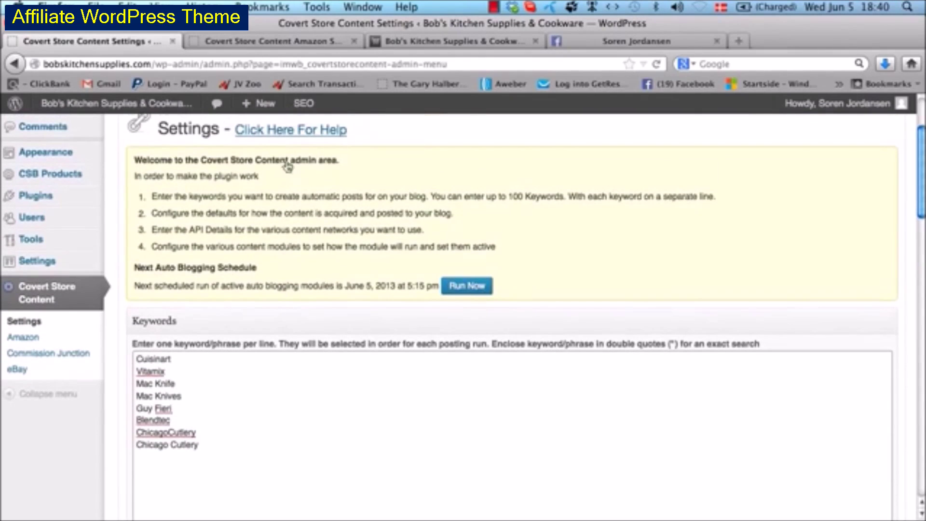
Step: Add a new Amazon feed named Vitamix and select Vitamix as its search keyword
{"action": "left_click", "coordinate": [284, 44]}
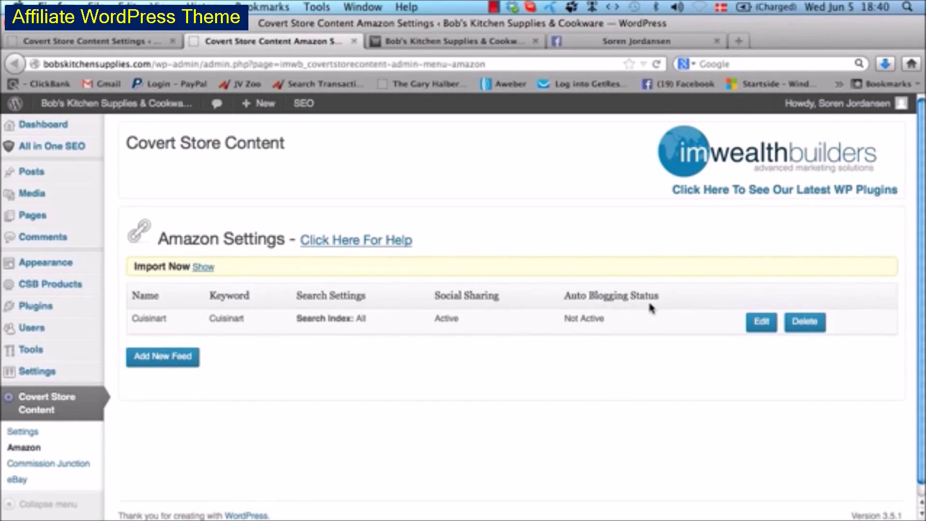
{"action": "left_click", "coordinate": [150, 369]}
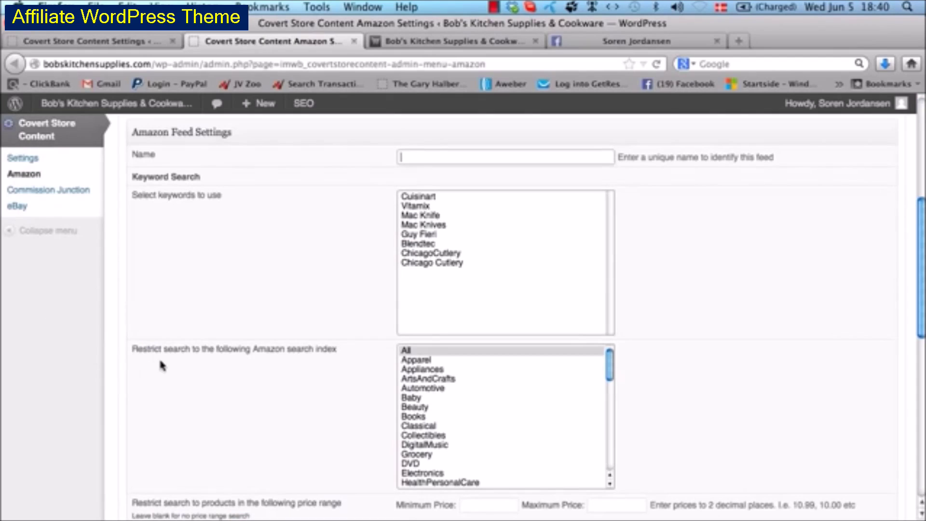
{"action": "scroll", "coordinate": [296, 234], "scroll_direction": "up", "scroll_amount": 2}
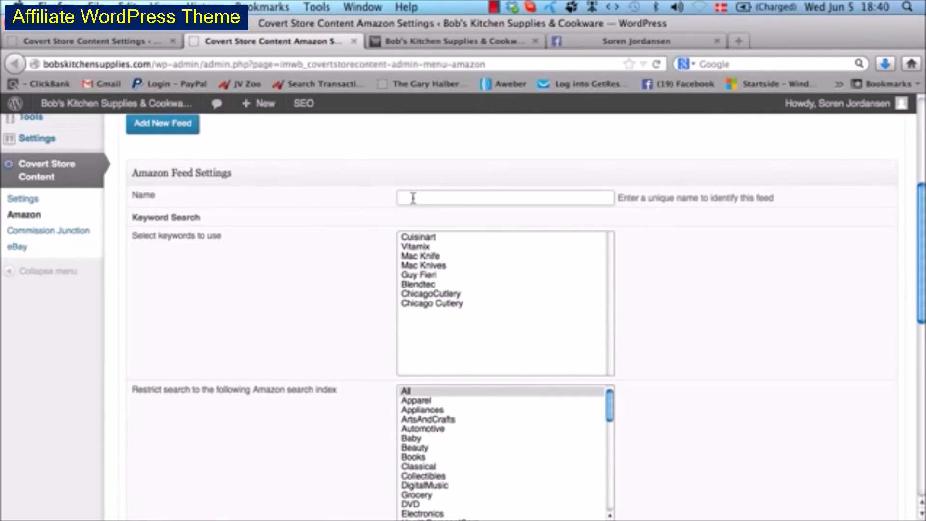
{"action": "type", "text": "Vitamix"}
{"action": "left_click", "coordinate": [334, 229]}
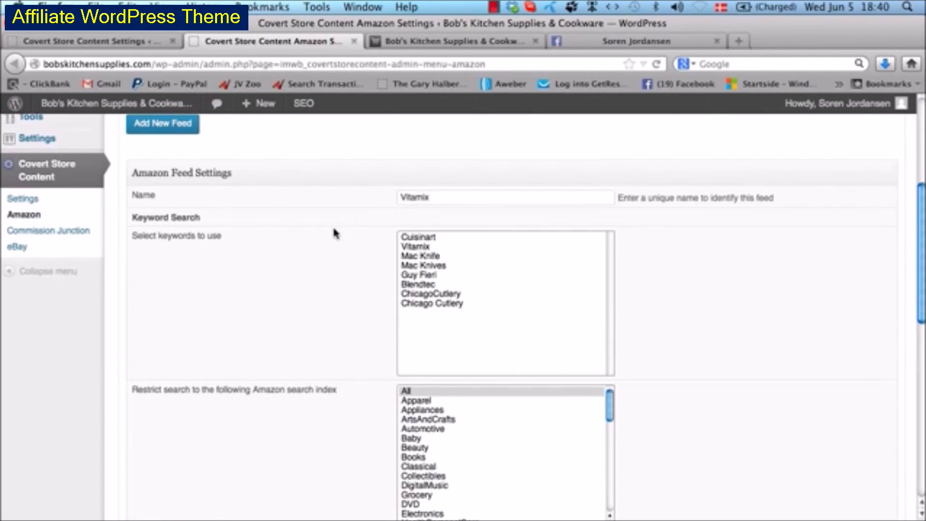
{"action": "left_click", "coordinate": [426, 248]}
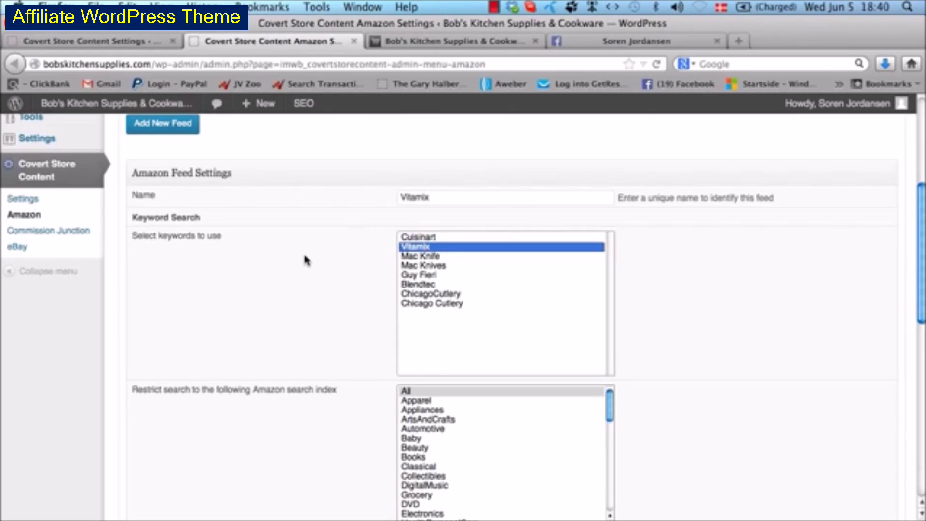
Step: Look through the Amazon search index categories available for restricting the Vitamix feed's product search
{"action": "scroll", "coordinate": [303, 252], "scroll_direction": "down", "scroll_amount": 3}
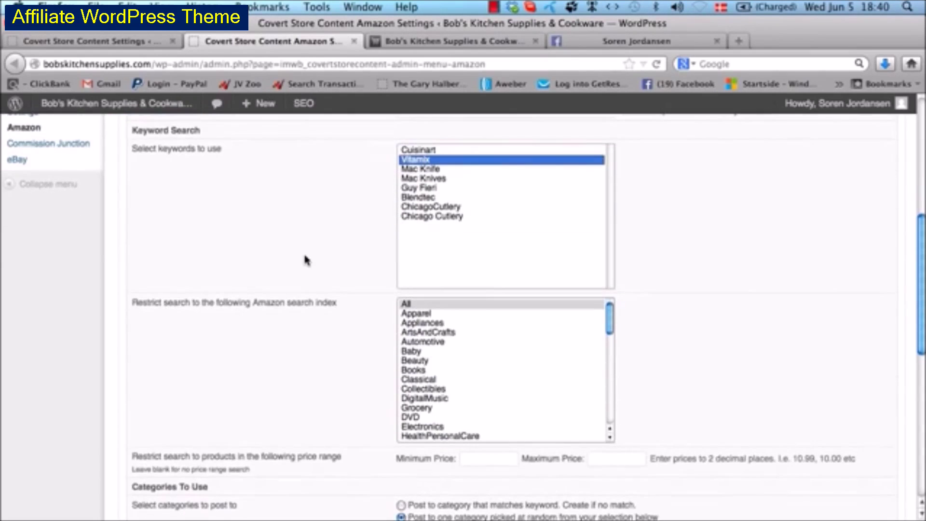
{"action": "scroll", "coordinate": [303, 251], "scroll_direction": "up", "scroll_amount": 3}
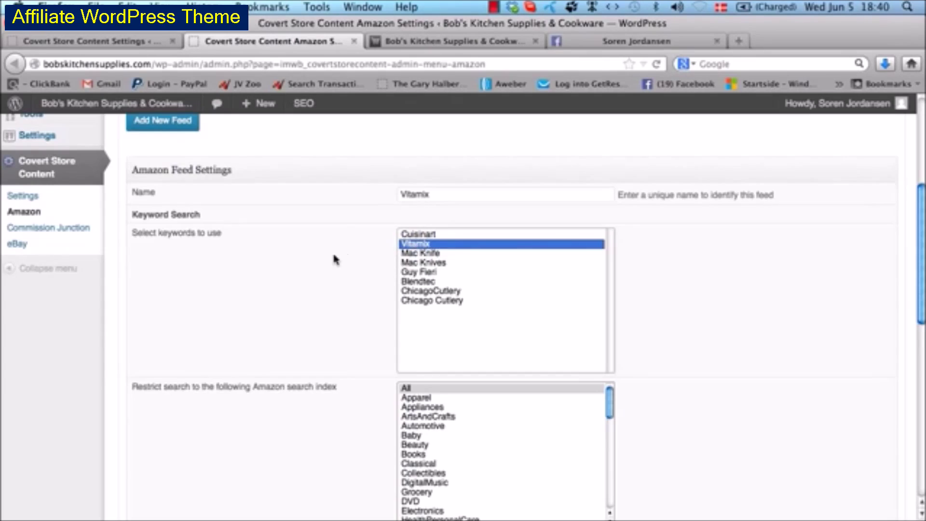
{"action": "scroll", "coordinate": [334, 259], "scroll_direction": "down", "scroll_amount": 4}
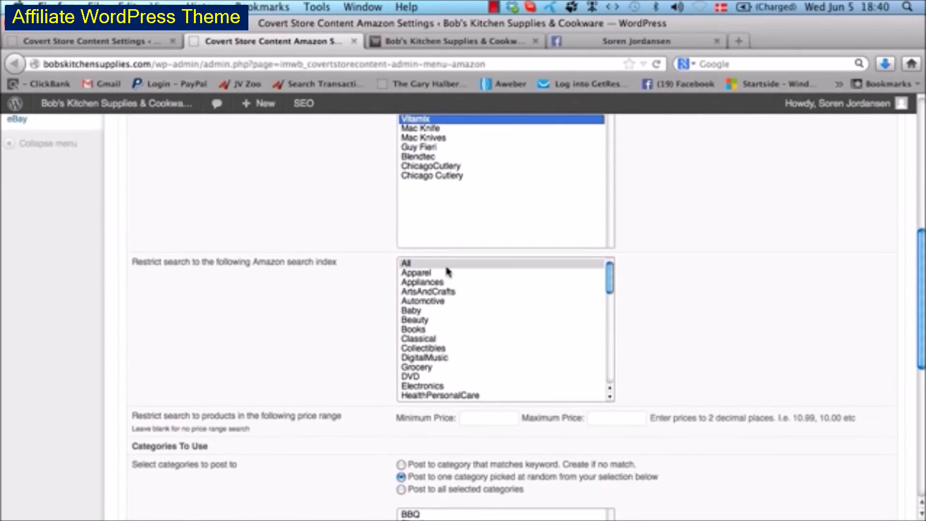
{"action": "scroll", "coordinate": [447, 272], "scroll_direction": "down", "scroll_amount": 1}
{"action": "scroll", "coordinate": [448, 272], "scroll_direction": "up", "scroll_amount": 1}
{"action": "scroll", "coordinate": [457, 301], "scroll_direction": "down", "scroll_amount": 5}
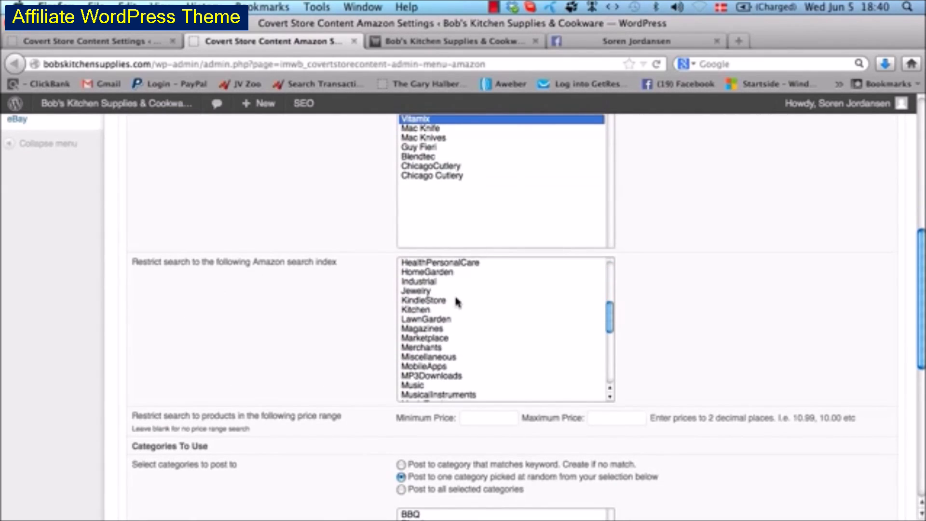
{"action": "scroll", "coordinate": [457, 301], "scroll_direction": "down", "scroll_amount": 5}
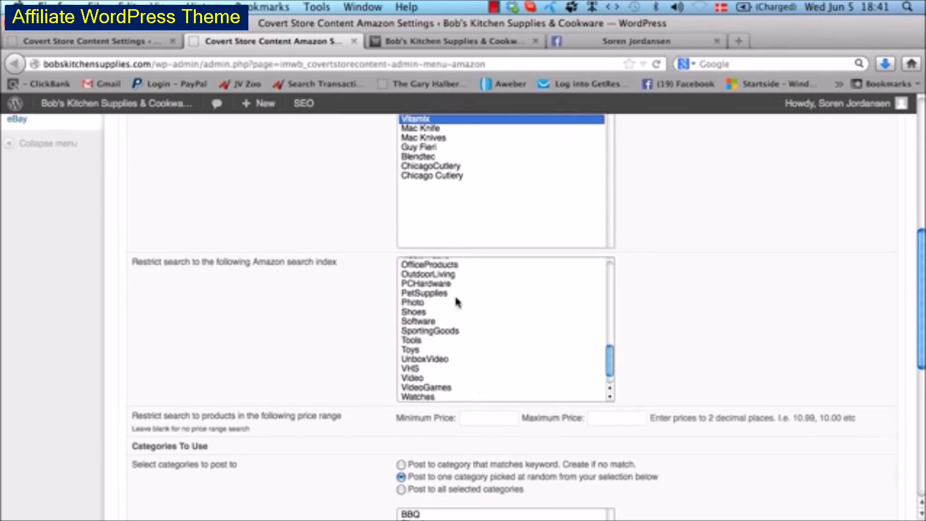
{"action": "scroll", "coordinate": [457, 302], "scroll_direction": "up", "scroll_amount": 10}
{"action": "scroll", "coordinate": [424, 277], "scroll_direction": "up", "scroll_amount": 1}
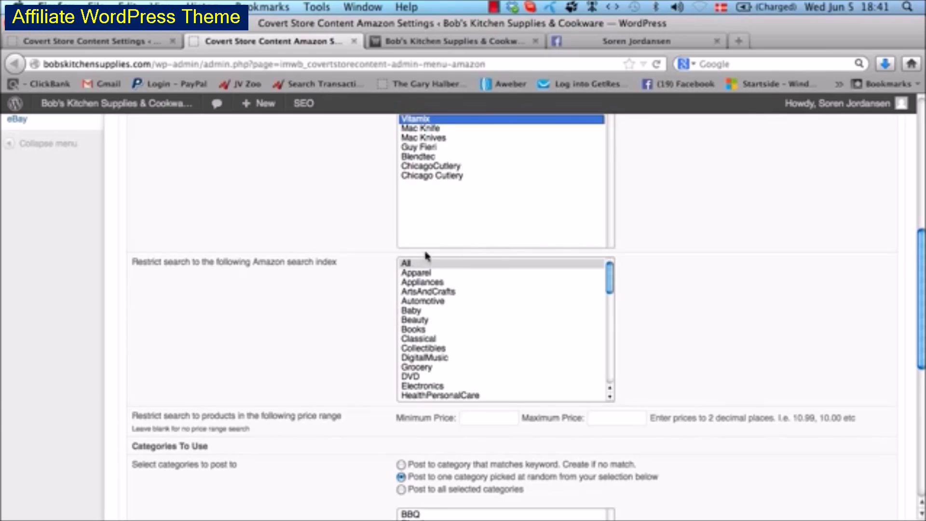
{"action": "scroll", "coordinate": [476, 267], "scroll_direction": "down", "scroll_amount": 3}
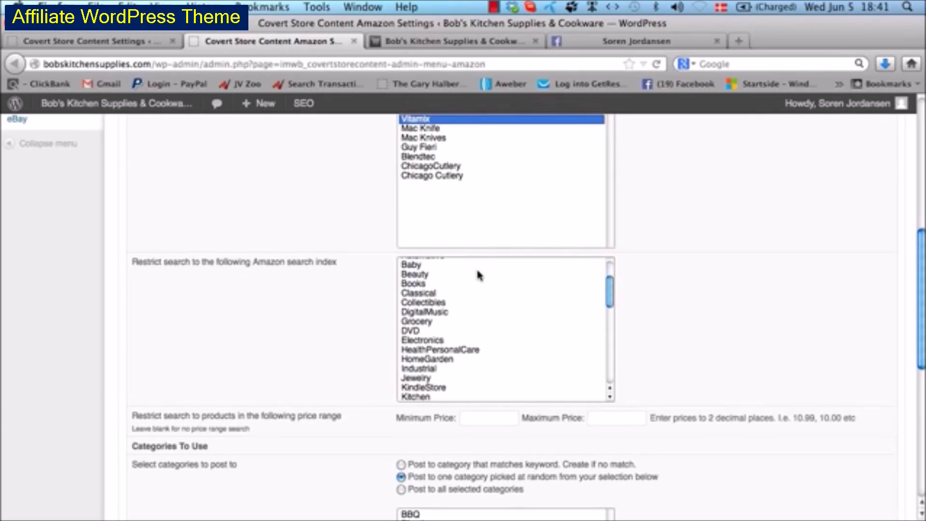
{"action": "scroll", "coordinate": [426, 338], "scroll_direction": "up", "scroll_amount": 1}
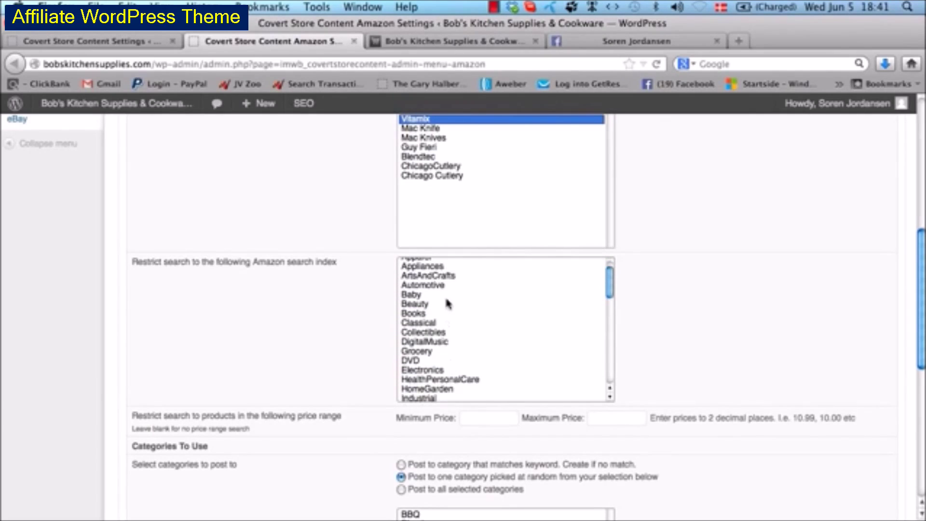
{"action": "scroll", "coordinate": [335, 389], "scroll_direction": "down", "scroll_amount": 2}
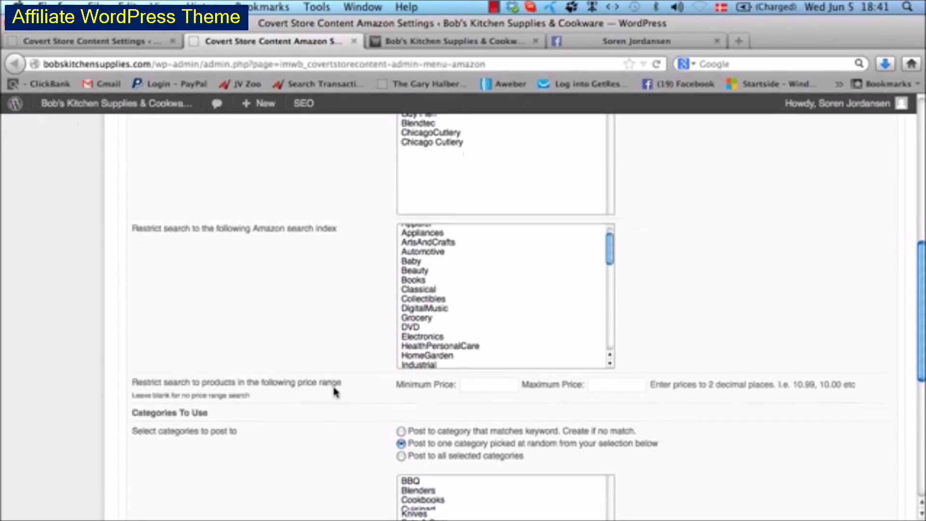
Step: Set the feed to post to the category matching the keyword, creating it if no match, and activate auto blogging
{"action": "scroll", "coordinate": [335, 391], "scroll_direction": "down", "scroll_amount": 3}
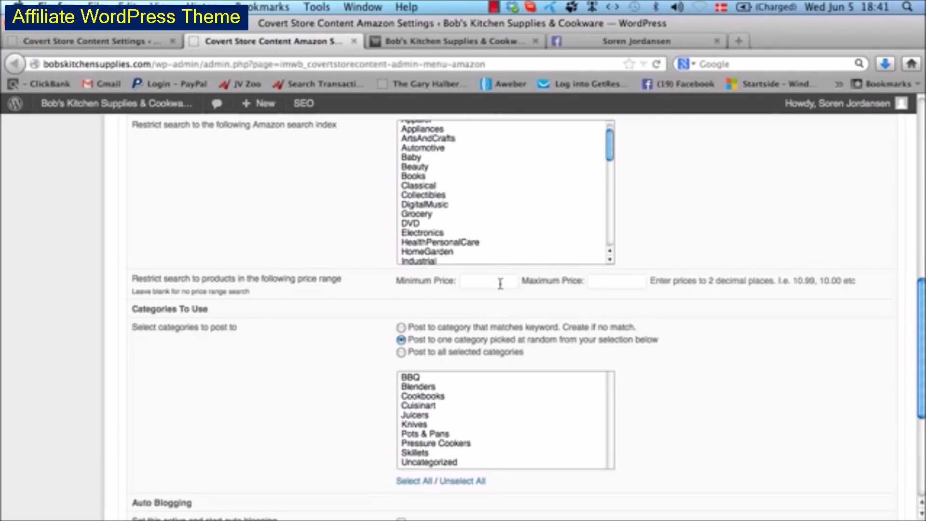
{"action": "left_click", "coordinate": [474, 285]}
{"action": "scroll", "coordinate": [426, 290], "scroll_direction": "down", "scroll_amount": 5}
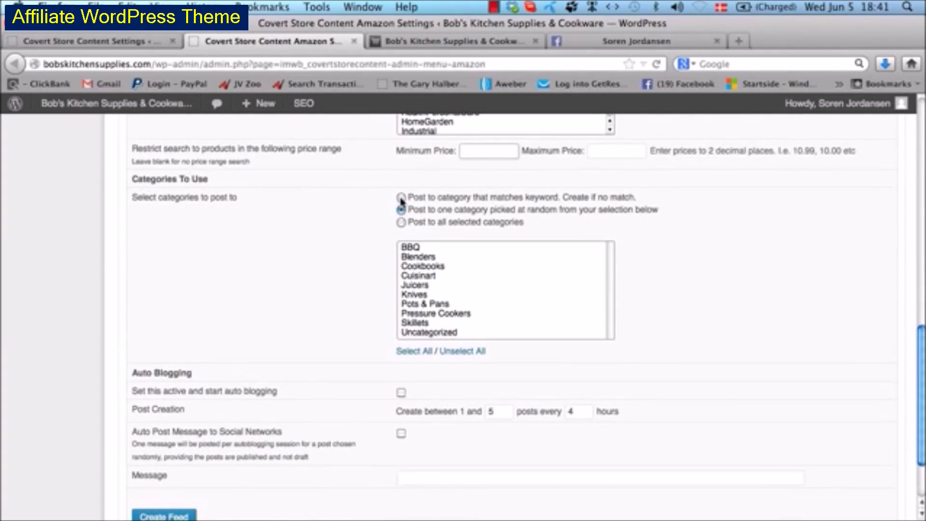
{"action": "left_click", "coordinate": [400, 197]}
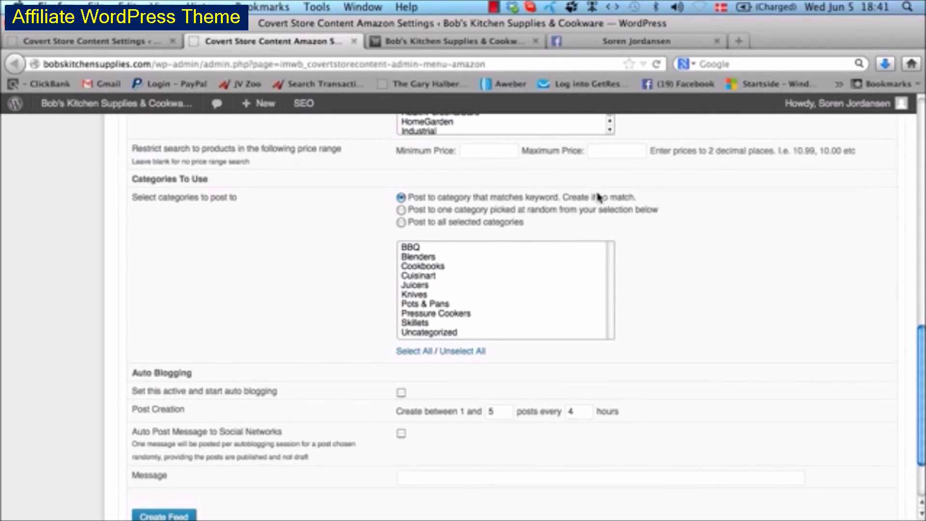
{"action": "left_click", "coordinate": [400, 210]}
{"action": "left_click", "coordinate": [399, 224]}
{"action": "scroll", "coordinate": [428, 263], "scroll_direction": "down", "scroll_amount": 5}
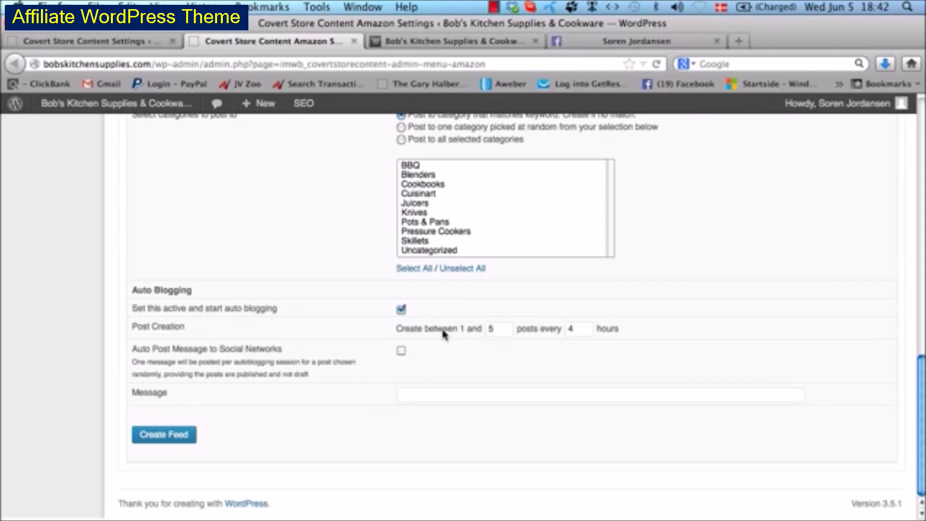
Step: Set the Vitamix feed's post creation to between 1 and 2 posts every 24 hours
{"action": "left_click", "coordinate": [491, 329]}
{"action": "type", "text": "2"}
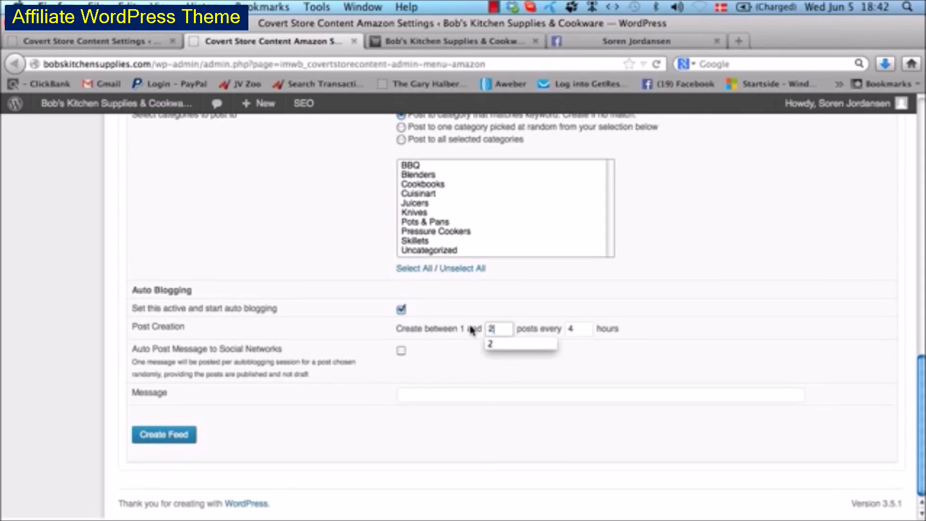
{"action": "left_click", "coordinate": [500, 363]}
{"action": "left_click", "coordinate": [570, 329]}
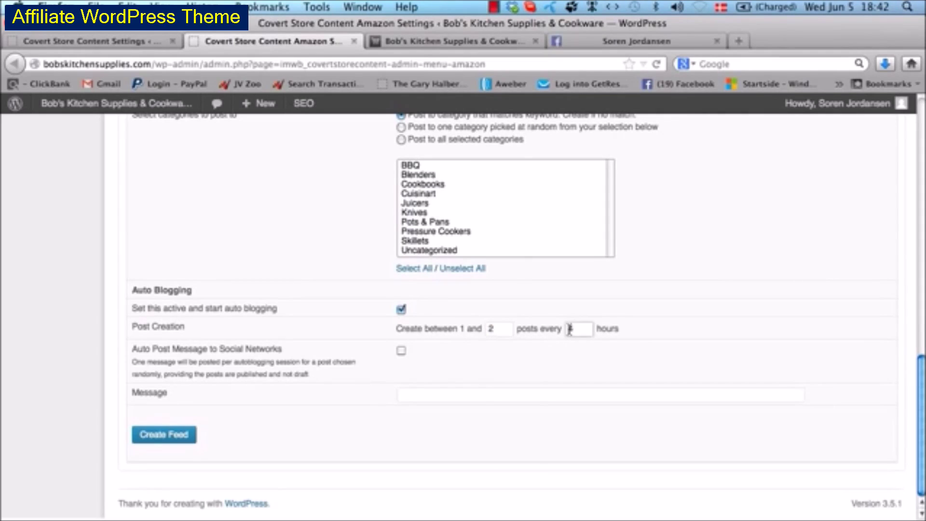
{"action": "type", "text": "24"}
{"action": "left_click", "coordinate": [682, 359]}
Step: Enable auto posting to social networks with the message "Check out this cool product" and create the feed
{"action": "left_click", "coordinate": [401, 351]}
{"action": "left_click", "coordinate": [420, 395]}
{"action": "type", "text": "Che"}
{"action": "left_click", "coordinate": [465, 410]}
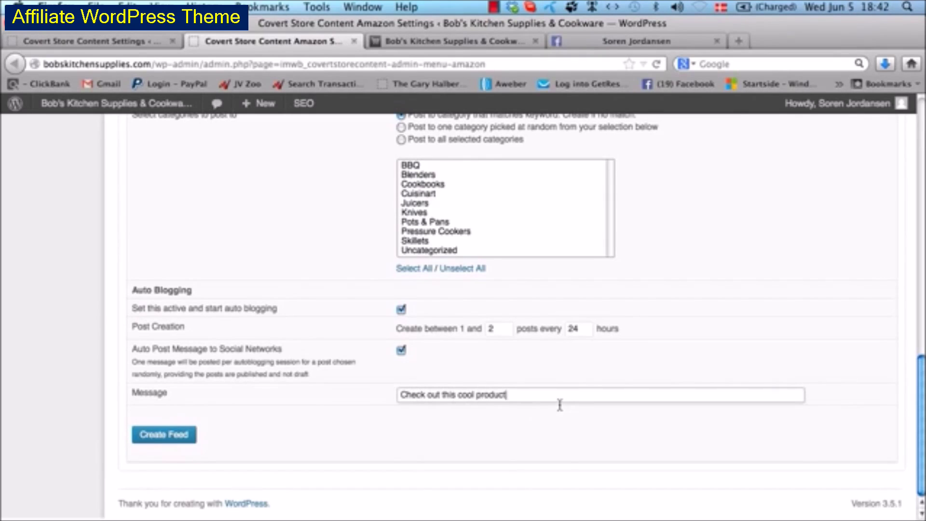
{"action": "left_click", "coordinate": [157, 437]}
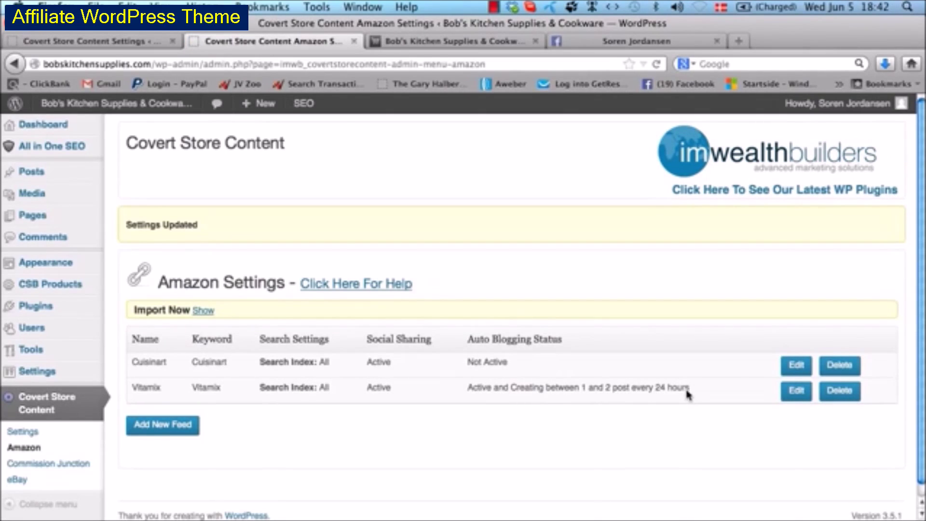
Step: Check the storefront's newest products, and run the active auto blogging modules immediately from the plugin's general settings
{"action": "left_click", "coordinate": [107, 44]}
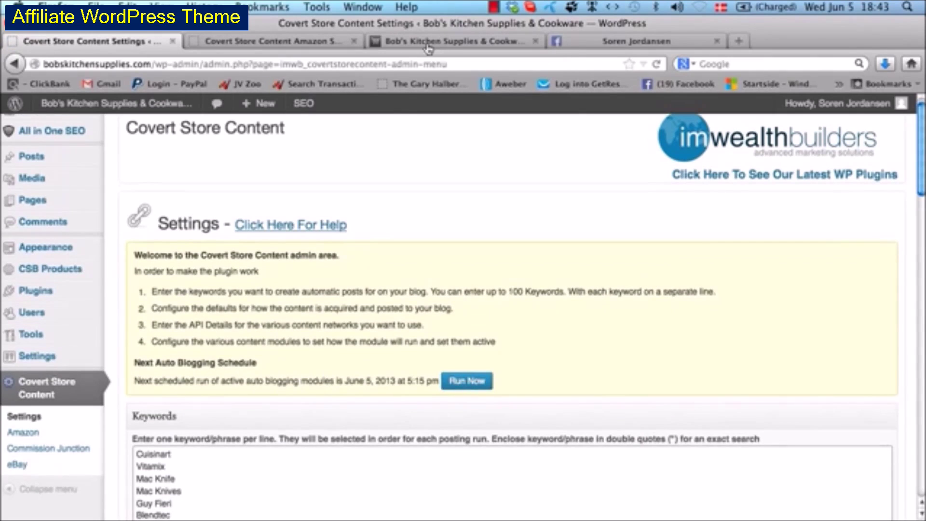
{"action": "left_click", "coordinate": [431, 44]}
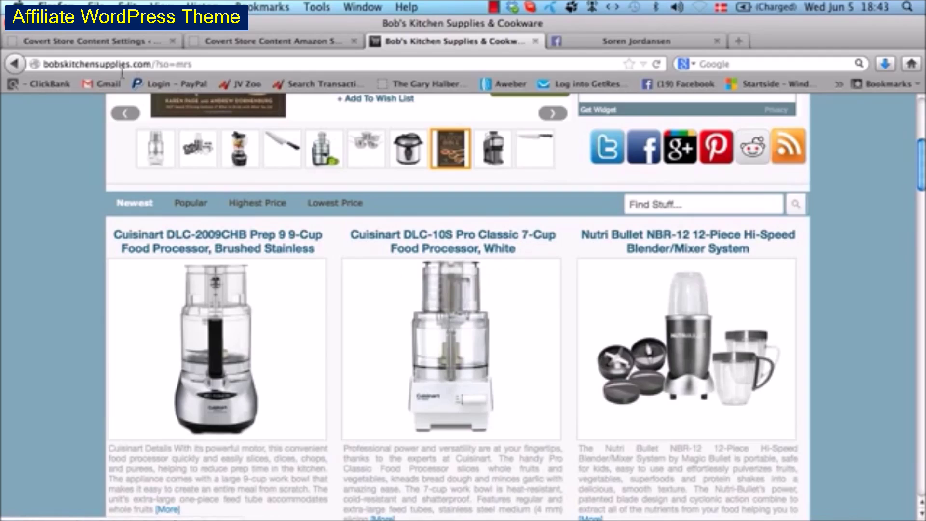
{"action": "left_click", "coordinate": [92, 41]}
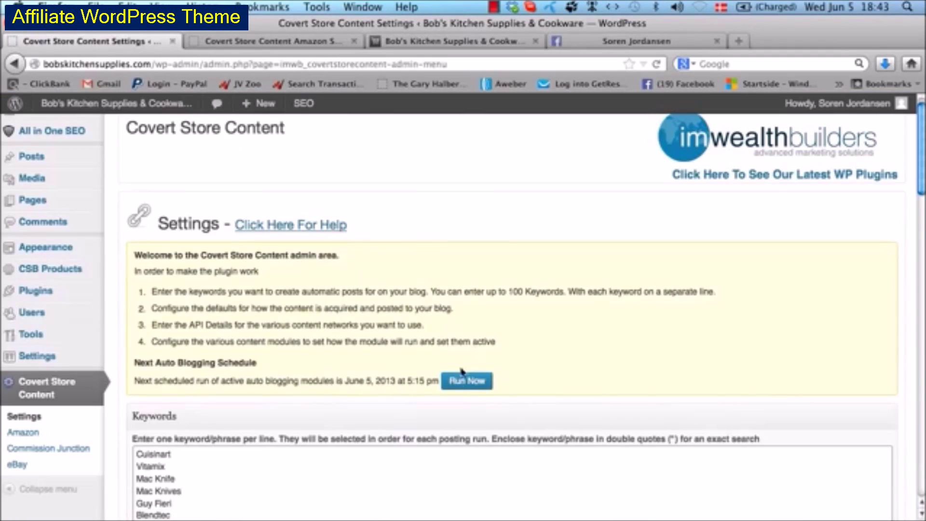
{"action": "left_click", "coordinate": [457, 382]}
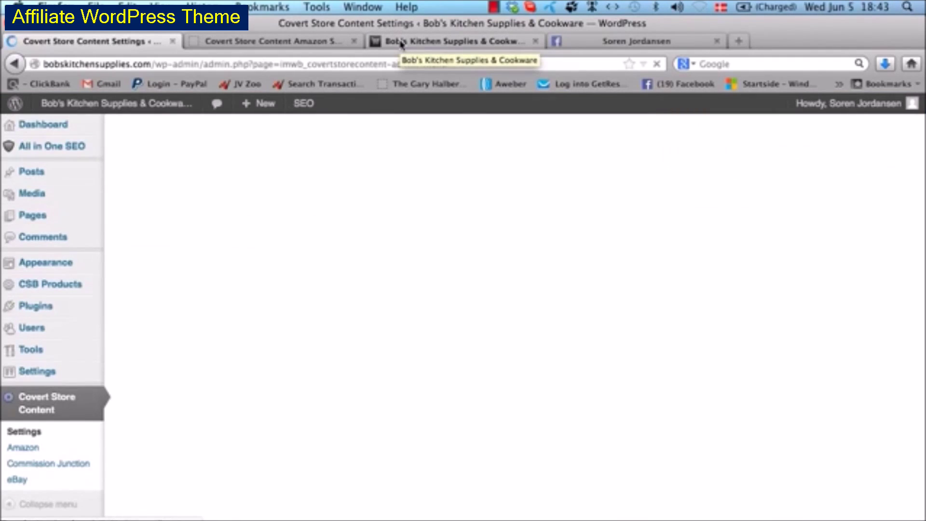
Step: Examine the storefront's newest products and the automatically shared product post on the Facebook timeline
{"action": "left_click", "coordinate": [400, 43]}
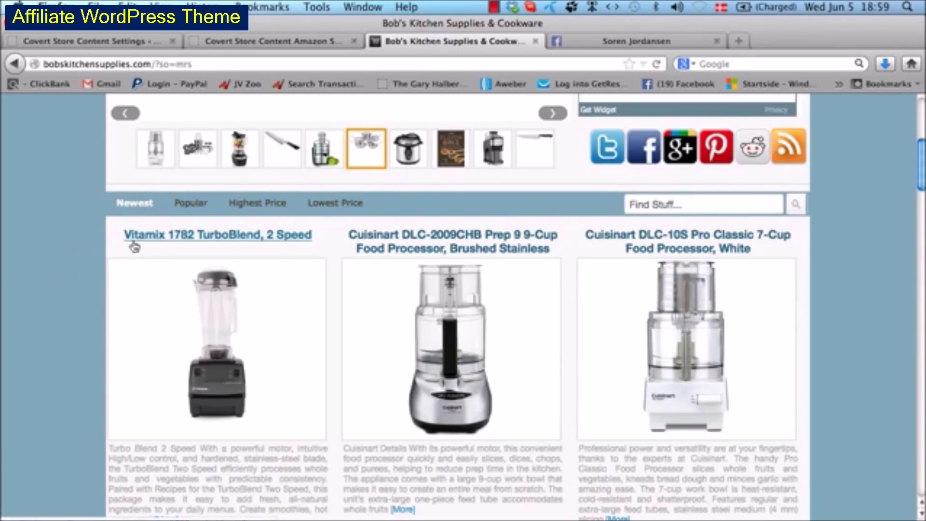
{"action": "left_click", "coordinate": [610, 43]}
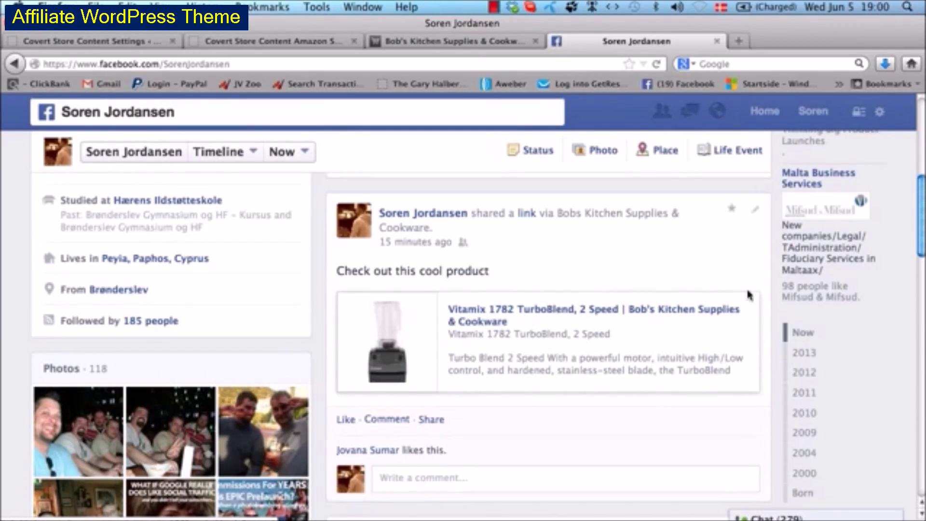
{"action": "scroll", "coordinate": [627, 360], "scroll_direction": "down", "scroll_amount": 1}
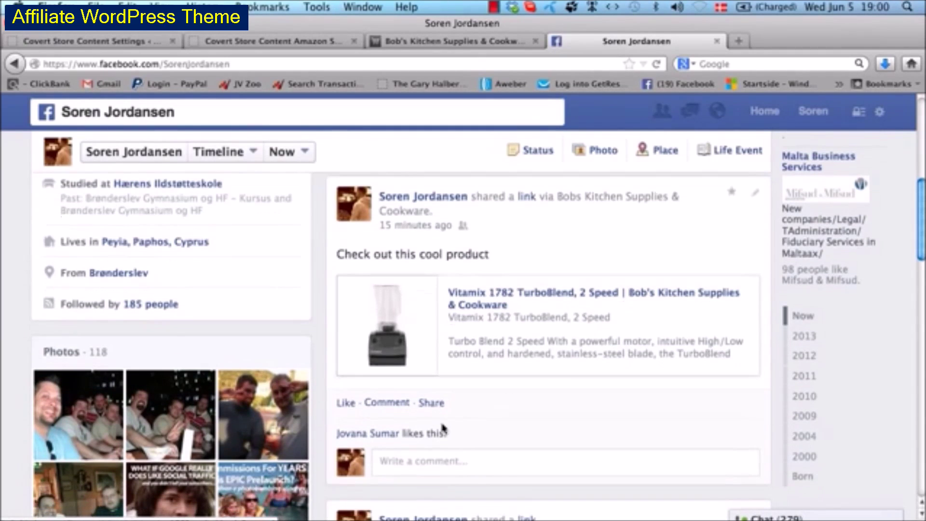
{"action": "scroll", "coordinate": [607, 413], "scroll_direction": "up", "scroll_amount": 1}
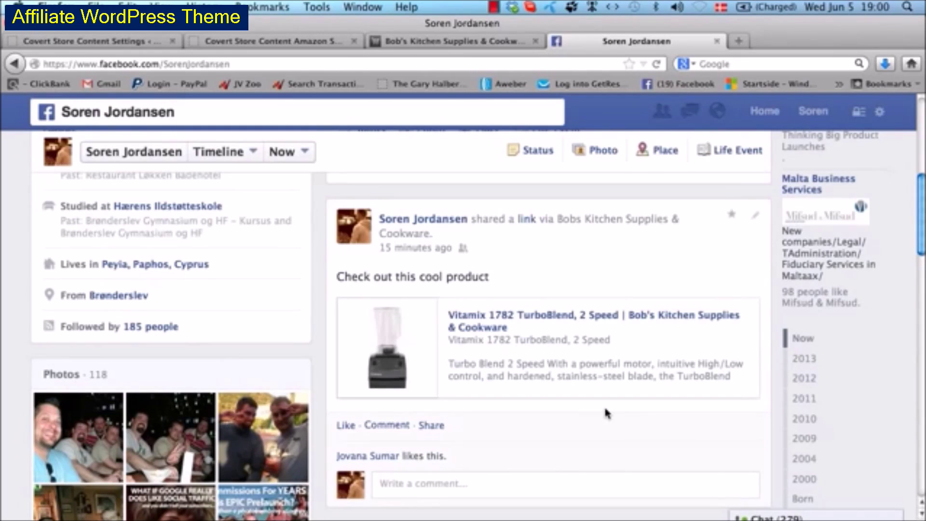
Step: Show the manual import options in the Amazon settings and select the Cuisinart feed with the Cuisinart keyword
{"action": "left_click", "coordinate": [304, 46]}
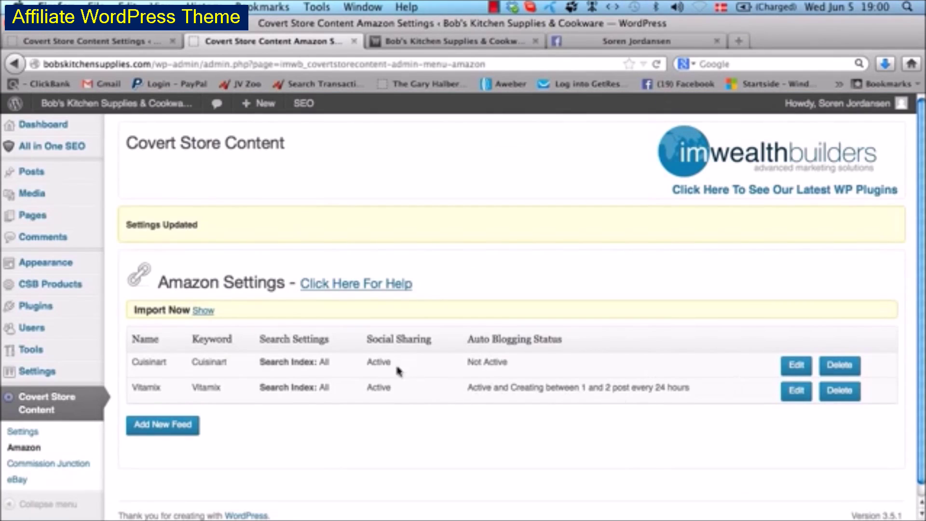
{"action": "left_click", "coordinate": [162, 434]}
{"action": "left_click", "coordinate": [203, 311]}
{"action": "scroll", "coordinate": [347, 311], "scroll_direction": "down", "scroll_amount": 1}
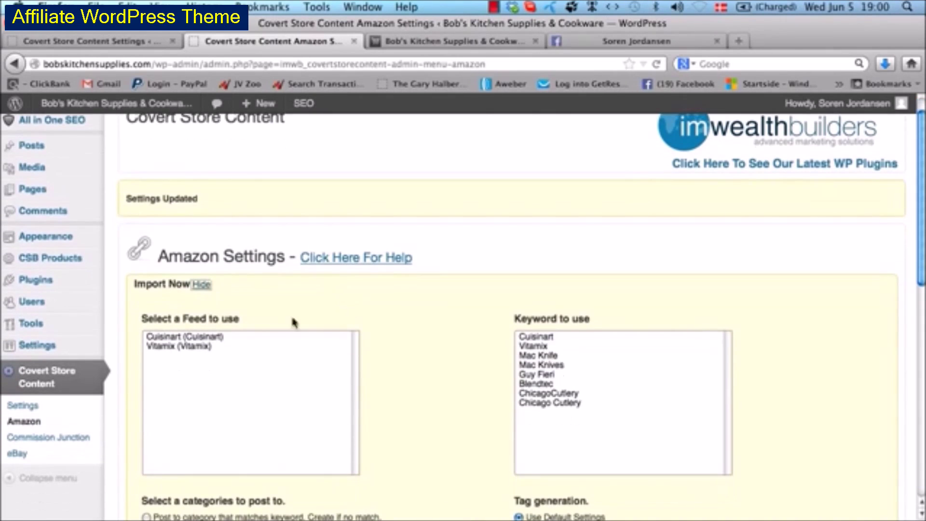
{"action": "left_click", "coordinate": [219, 338]}
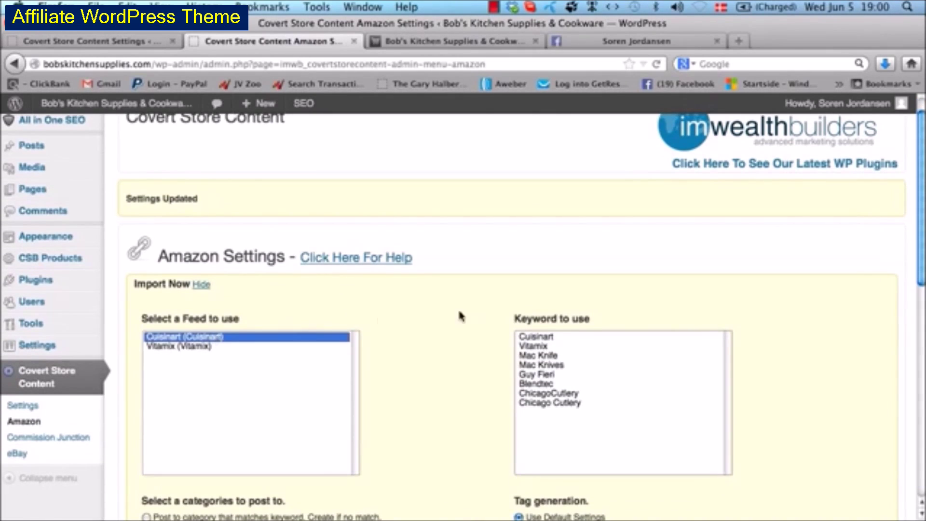
{"action": "left_click", "coordinate": [560, 338]}
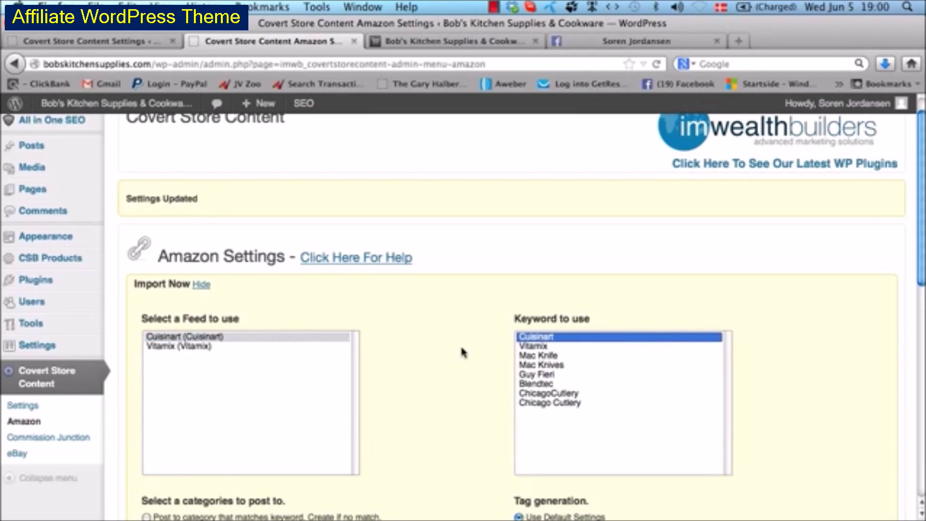
Step: Set the import to post to the category matching the keyword, creating it if no match, with default tag generation
{"action": "scroll", "coordinate": [462, 351], "scroll_direction": "down", "scroll_amount": 3}
{"action": "scroll", "coordinate": [462, 348], "scroll_direction": "down", "scroll_amount": 1}
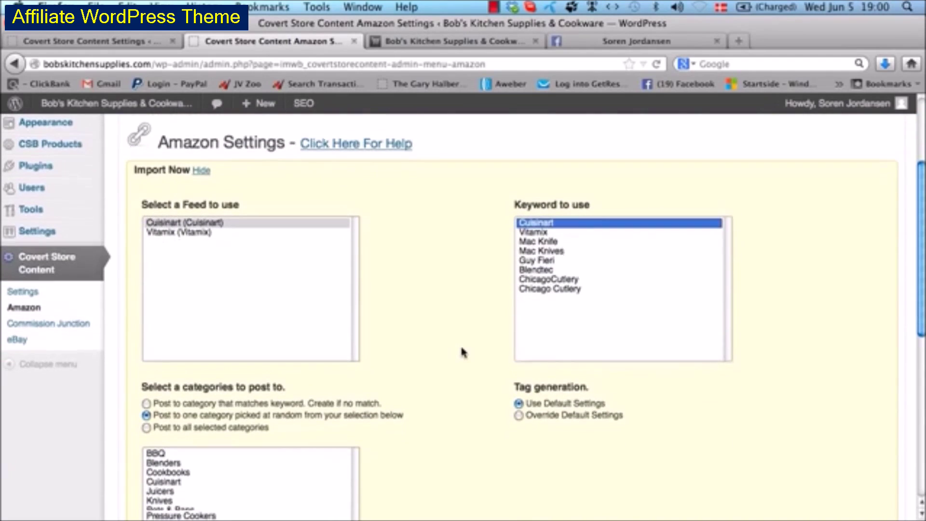
{"action": "scroll", "coordinate": [462, 352], "scroll_direction": "down", "scroll_amount": 1}
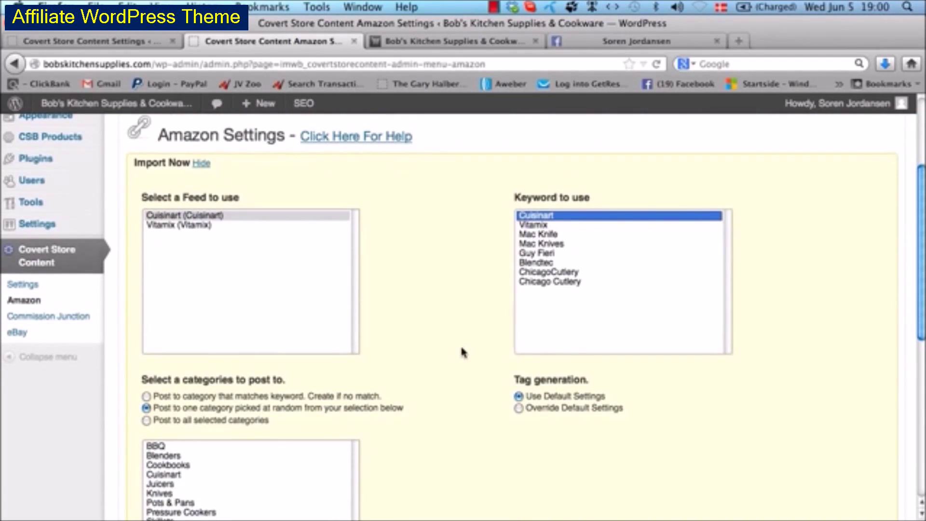
{"action": "scroll", "coordinate": [462, 351], "scroll_direction": "down", "scroll_amount": 1}
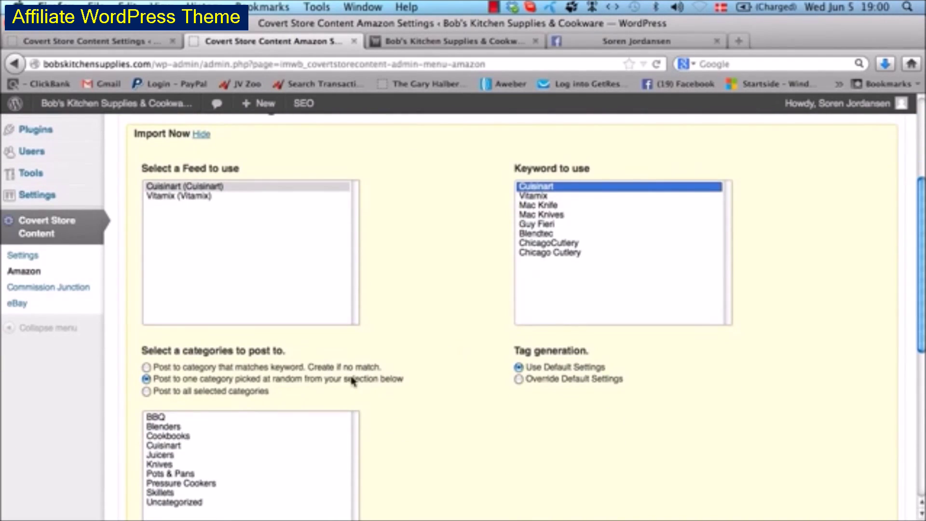
{"action": "left_click", "coordinate": [147, 368]}
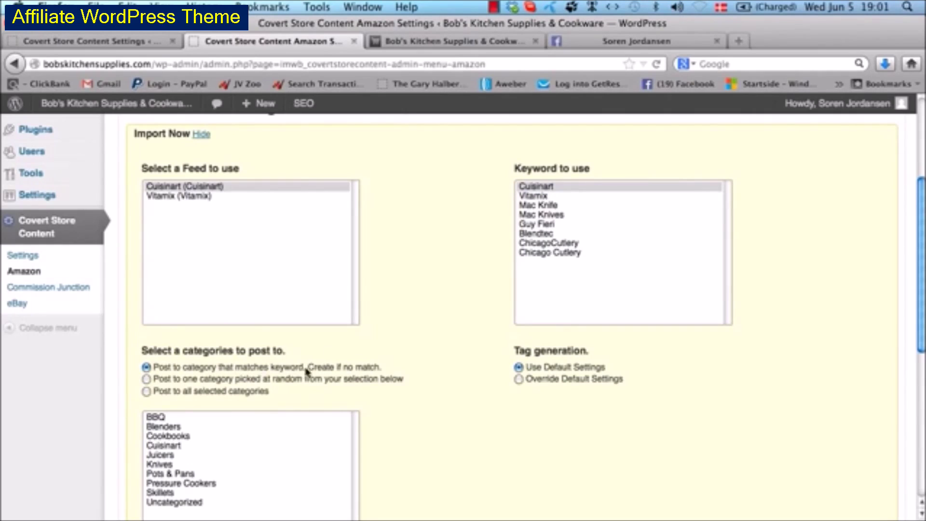
{"action": "scroll", "coordinate": [463, 371], "scroll_direction": "down", "scroll_amount": 1}
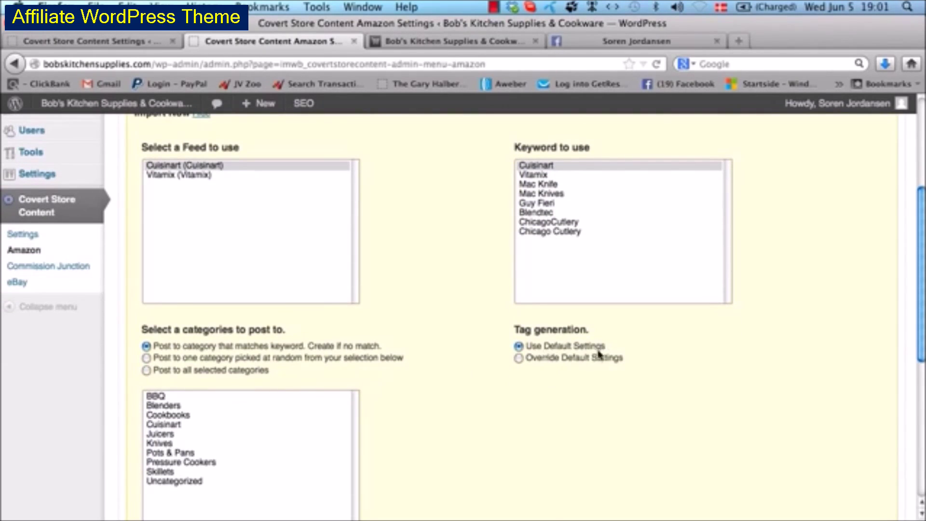
{"action": "left_click", "coordinate": [517, 358]}
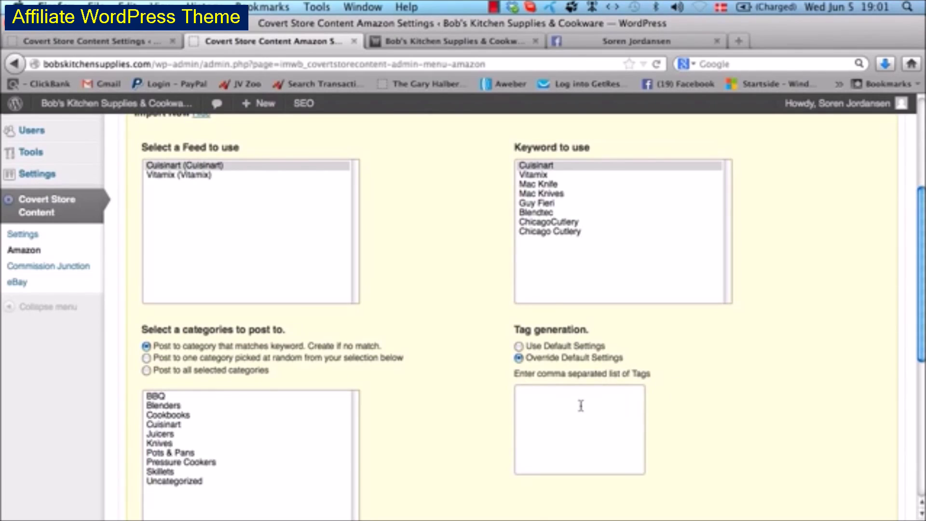
{"action": "left_click", "coordinate": [519, 346]}
{"action": "scroll", "coordinate": [450, 378], "scroll_direction": "down", "scroll_amount": 2}
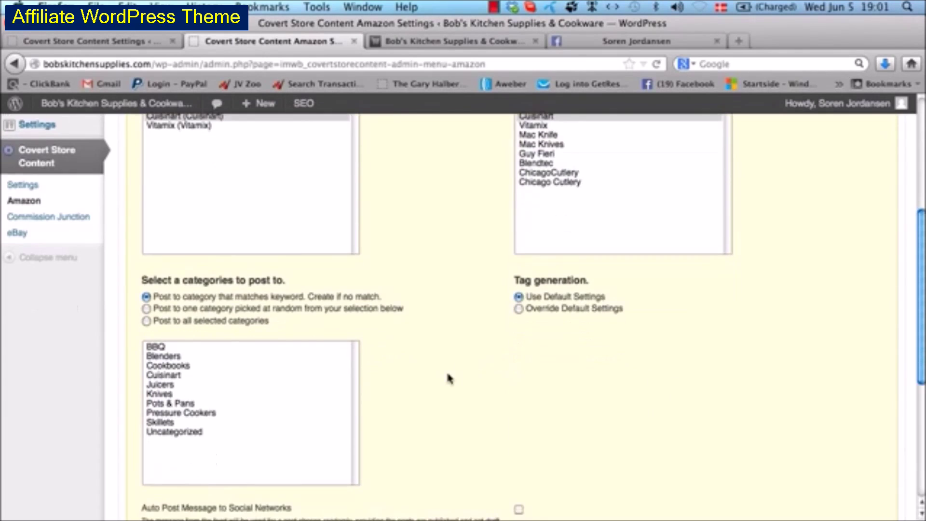
{"action": "scroll", "coordinate": [449, 378], "scroll_direction": "down", "scroll_amount": 4}
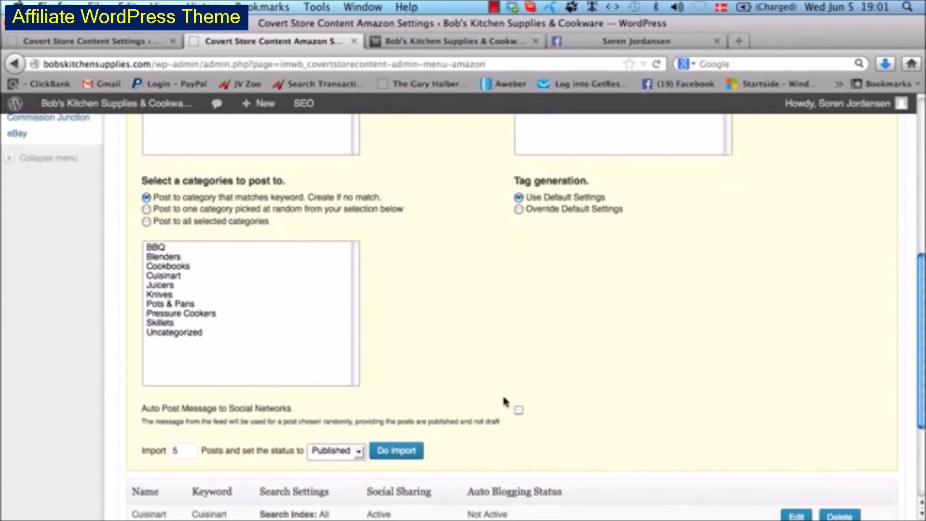
Step: Set the imported posts' status to Draft and leave auto posting to social networks off
{"action": "left_click", "coordinate": [518, 409]}
{"action": "left_click", "coordinate": [337, 454]}
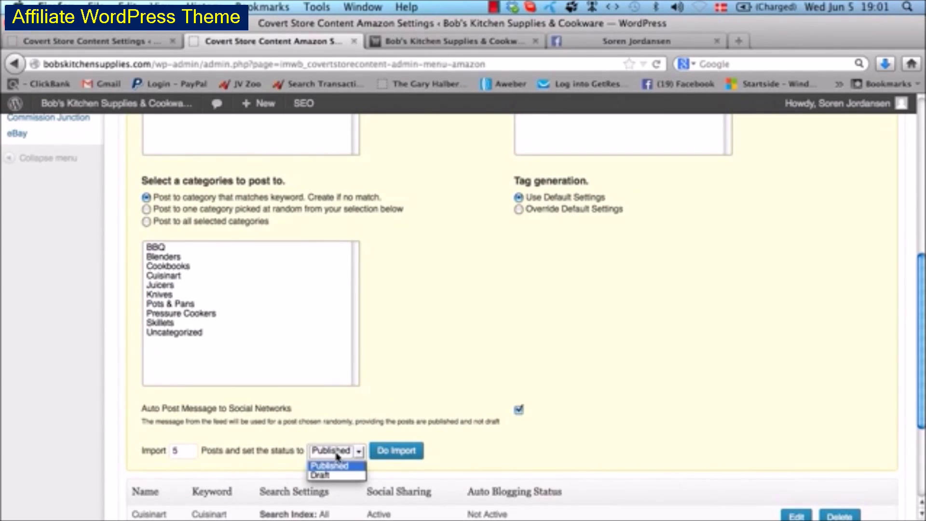
{"action": "left_click", "coordinate": [328, 476]}
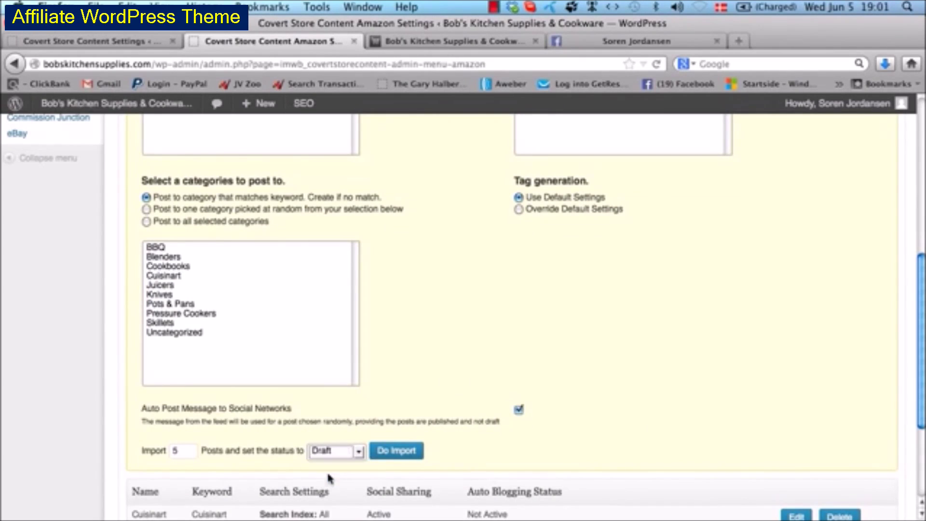
{"action": "left_click", "coordinate": [519, 409]}
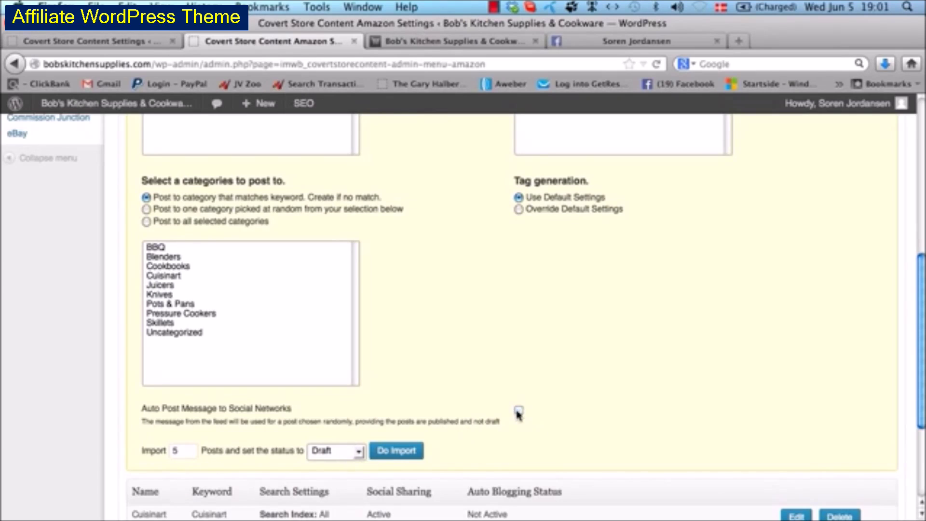
Step: Set the number of posts to import to 2 and run the import
{"action": "double_click", "coordinate": [186, 453]}
{"action": "type", "text": "2"}
{"action": "left_click", "coordinate": [274, 462]}
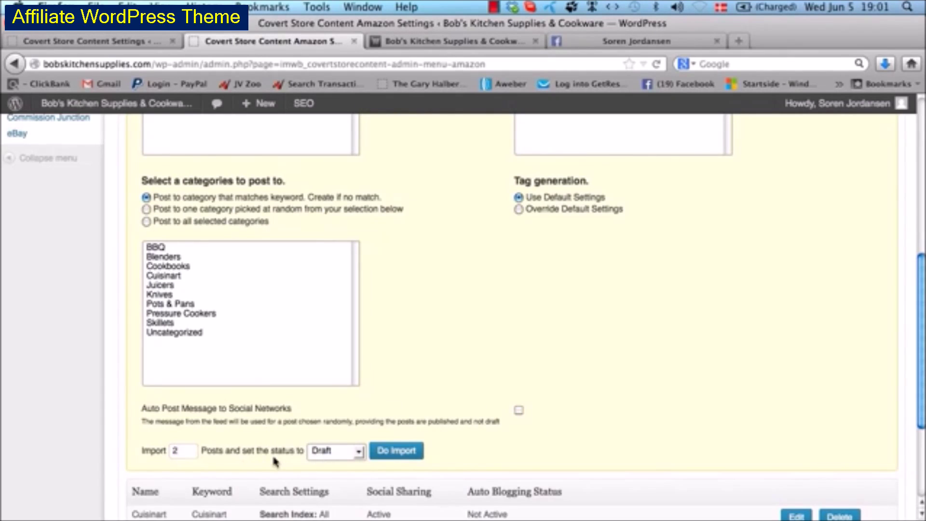
{"action": "left_click", "coordinate": [396, 456]}
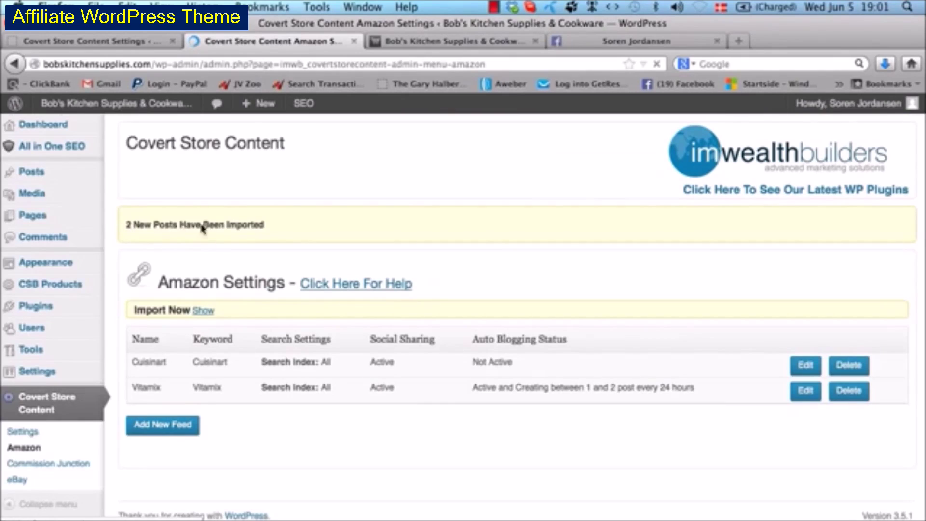
Step: Review the imported Cuisinart drafts in the posts list and return to the Covert Store Content settings
{"action": "mouse_move", "coordinate": [37, 173]}
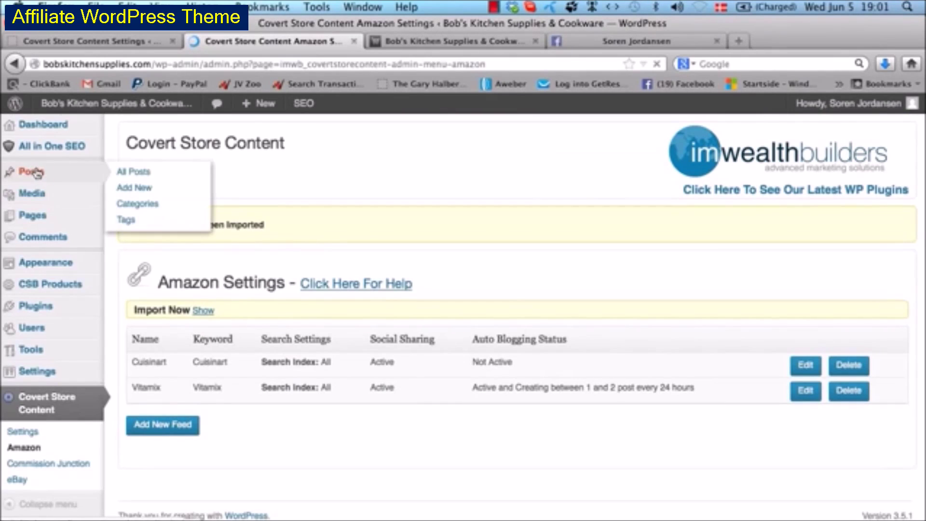
{"action": "left_click", "coordinate": [132, 175]}
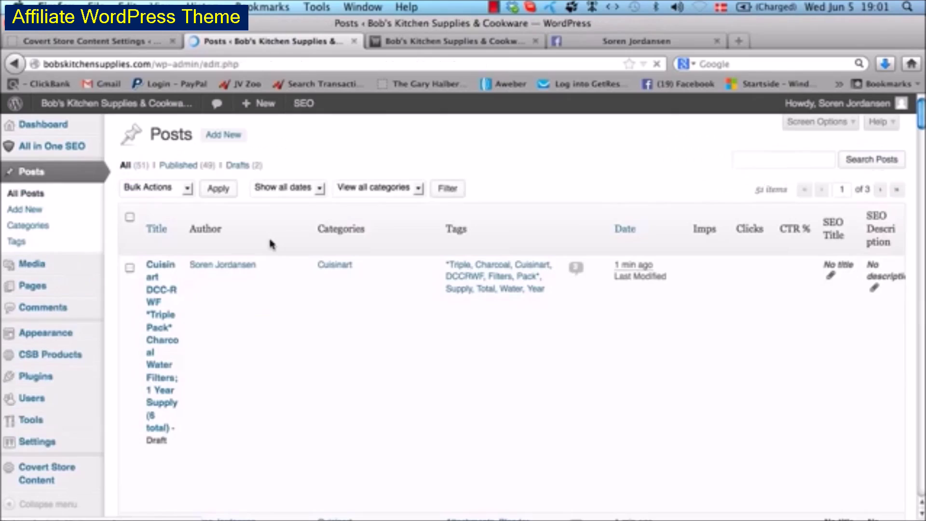
{"action": "left_click", "coordinate": [239, 166]}
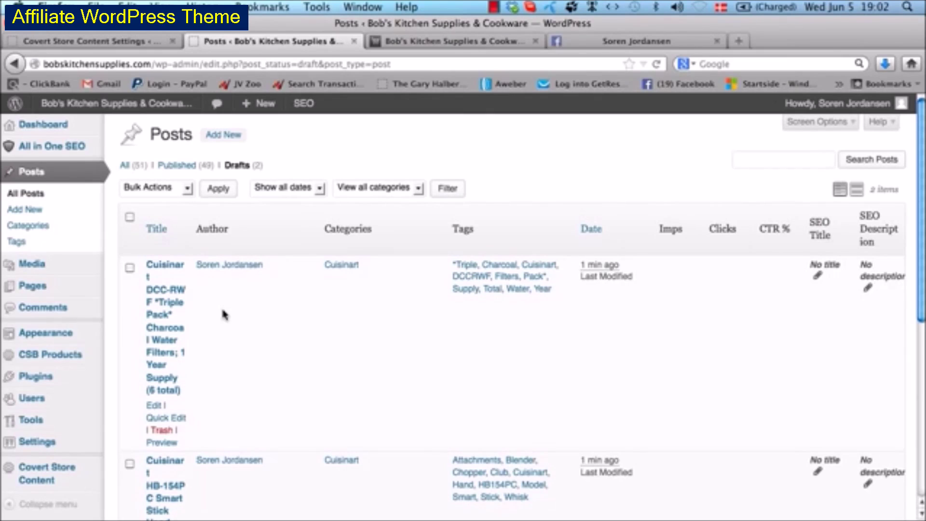
{"action": "scroll", "coordinate": [180, 348], "scroll_direction": "down", "scroll_amount": 1}
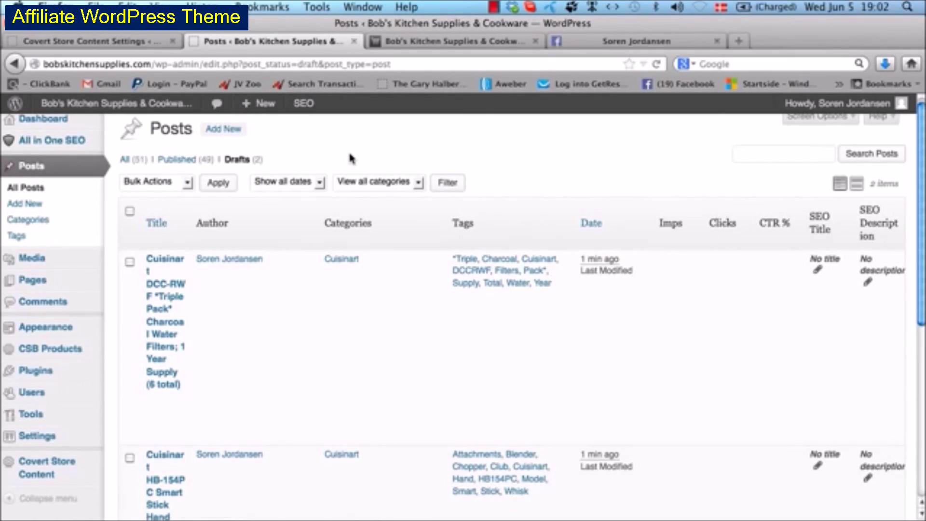
{"action": "left_click", "coordinate": [79, 41]}
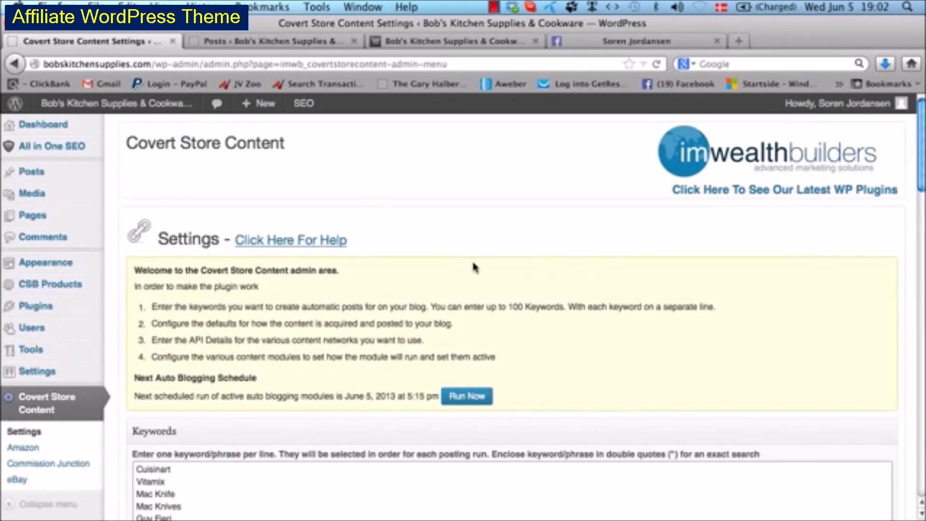